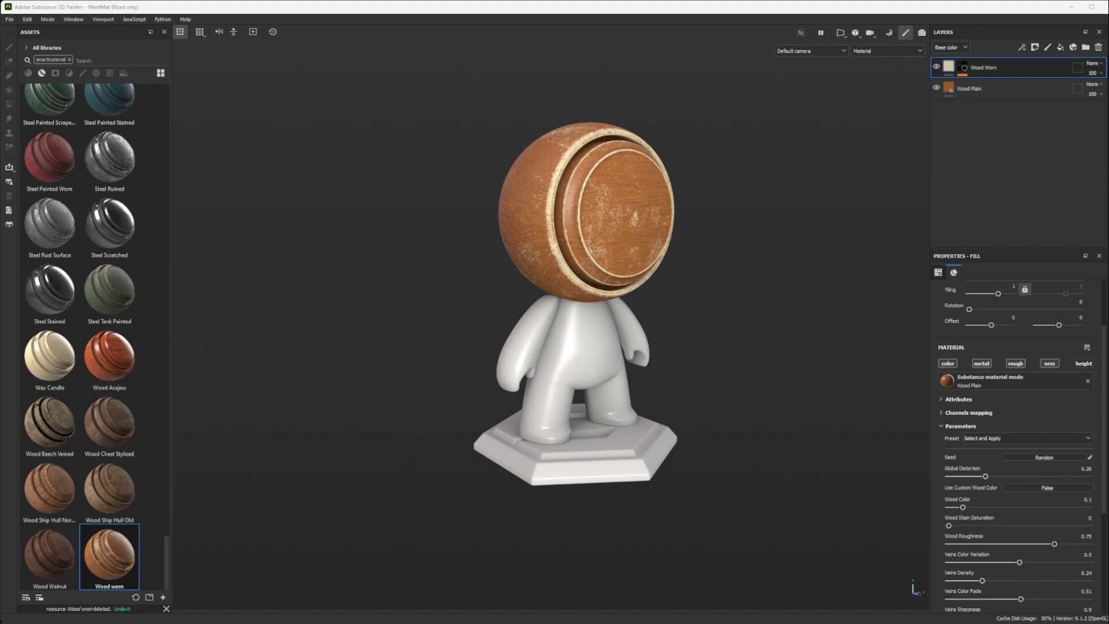
Step: Examine the worn wood head from several angles and show the smart masks in the asset library
{"action": "mouse_move", "coordinate": [694, 342]}
{"action": "left_mouse_down", "text": "alt"}
{"action": "mouse_move", "coordinate": [703, 389]}
{"action": "mouse_move", "coordinate": [494, 295]}
{"action": "mouse_move", "coordinate": [688, 342]}
{"action": "left_mouse_up", "text": "alt"}
{"action": "right_click_drag", "start_coordinate": [688, 342], "coordinate": [653, 237], "text": "alt"}
{"action": "left_click_drag", "start_coordinate": [653, 236], "coordinate": [578, 289], "text": "alt"}
{"action": "middle_click_drag", "start_coordinate": [498, 193], "coordinate": [503, 165], "text": "alt"}
{"action": "left_click", "coordinate": [961, 69]}
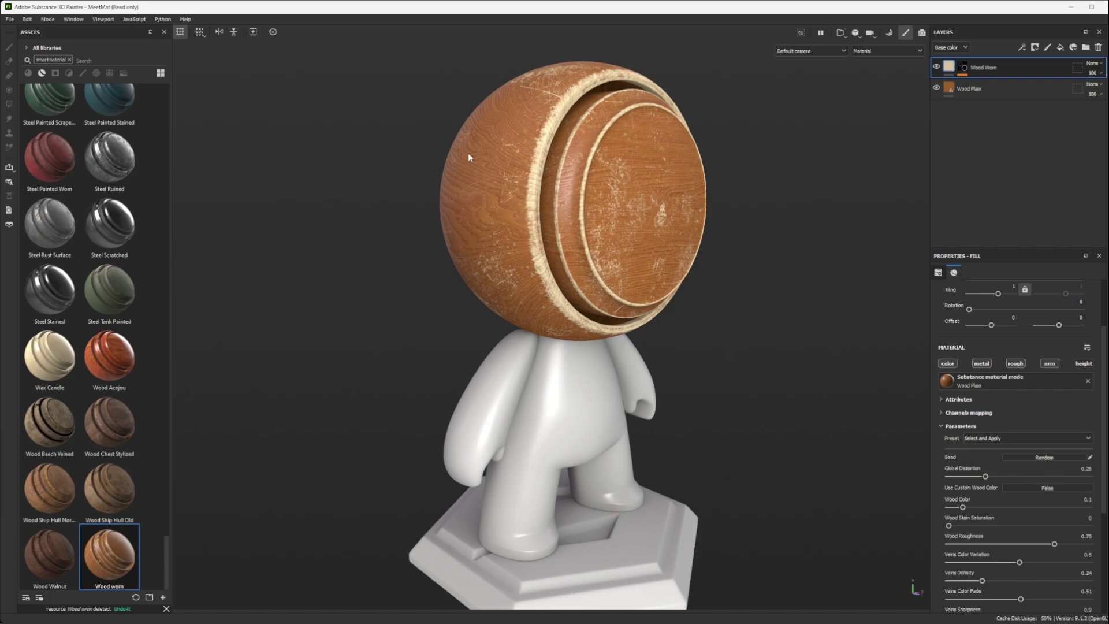
{"action": "left_click", "coordinate": [69, 59]}
{"action": "left_click", "coordinate": [55, 72]}
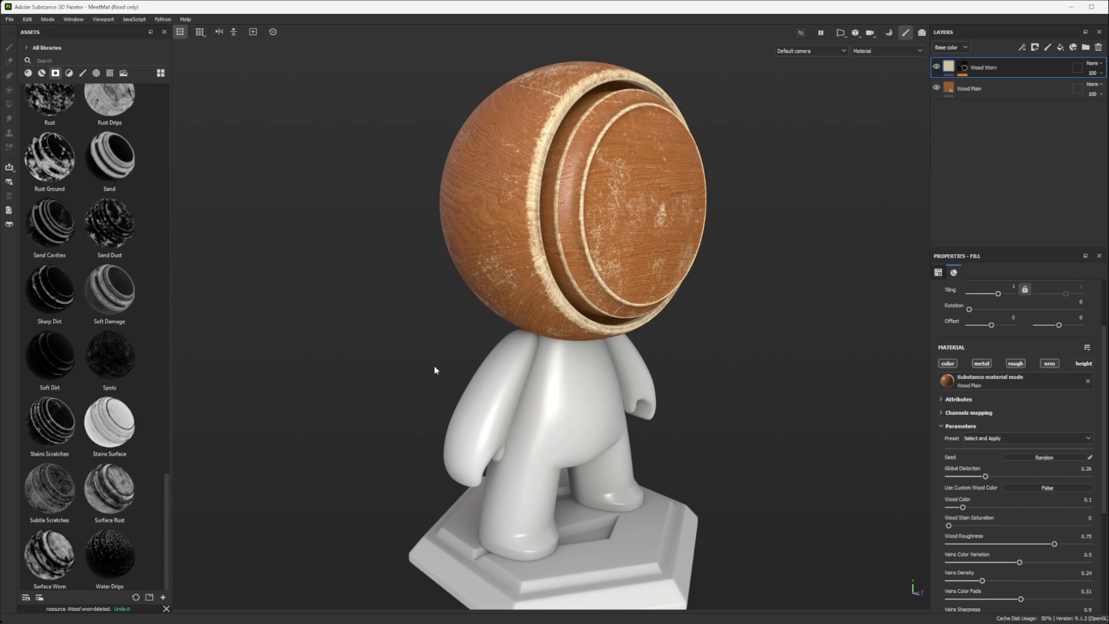
{"action": "middle_click_drag", "start_coordinate": [556, 254], "coordinate": [536, 274], "text": "alt"}
{"action": "mouse_move", "coordinate": [532, 275]}
{"action": "right_mouse_down", "text": "alt"}
{"action": "mouse_move", "coordinate": [613, 279]}
{"action": "mouse_move", "coordinate": [540, 284]}
{"action": "right_mouse_up", "text": "alt"}
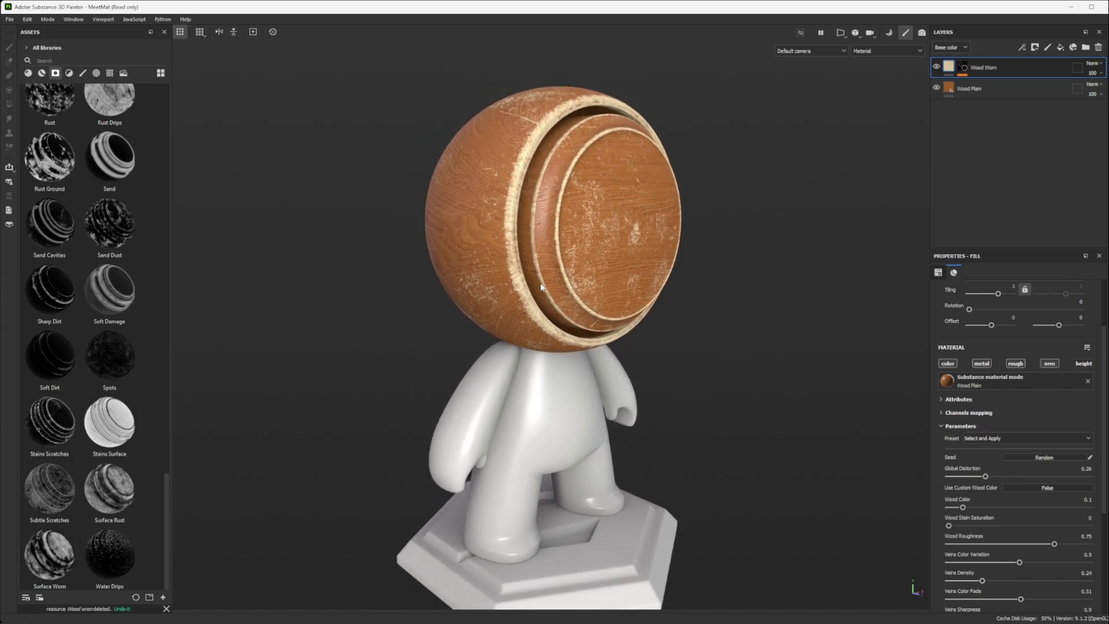
{"action": "left_click_drag", "start_coordinate": [542, 287], "coordinate": [615, 146], "text": "alt"}
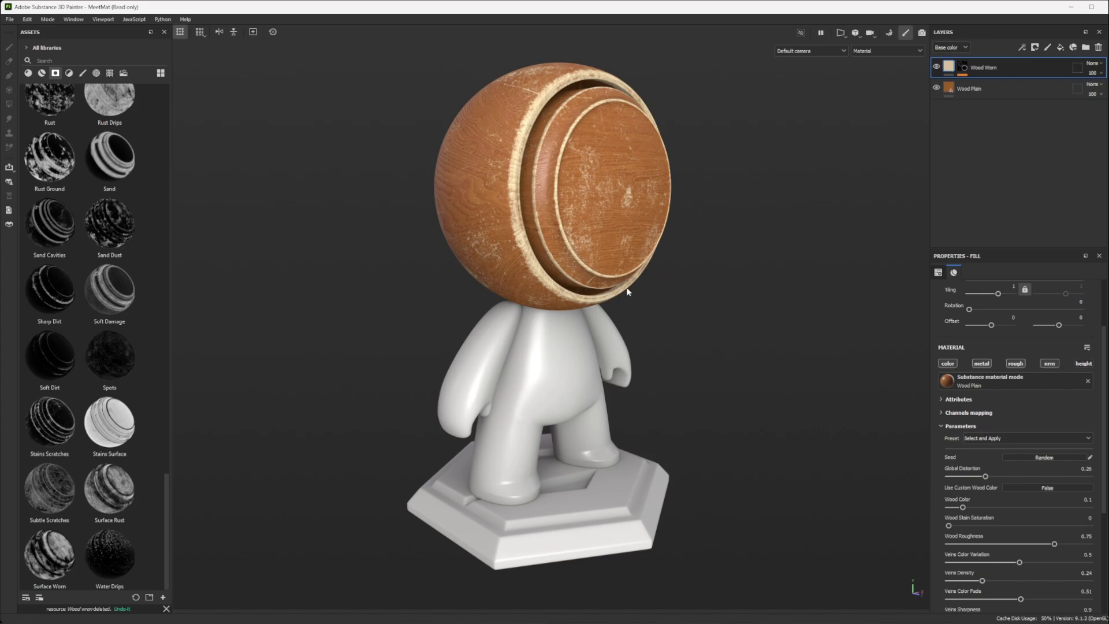
{"action": "left_click_drag", "start_coordinate": [699, 421], "coordinate": [700, 459], "text": "alt"}
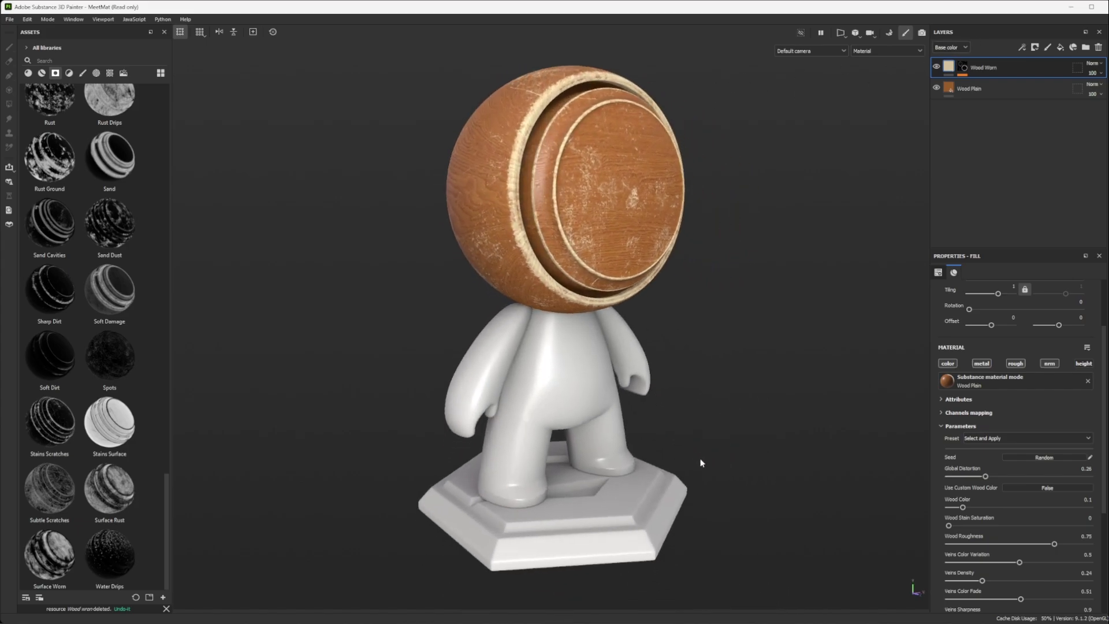
{"action": "middle_click_drag", "start_coordinate": [700, 459], "coordinate": [698, 413], "text": "alt"}
{"action": "left_click_drag", "start_coordinate": [588, 263], "coordinate": [639, 310], "text": "alt"}
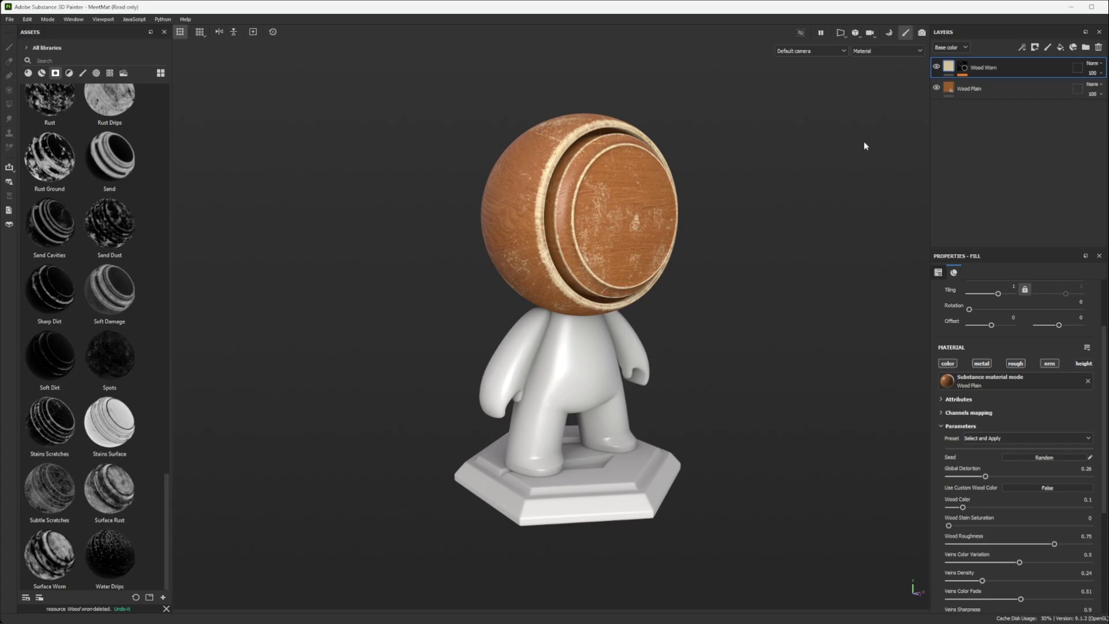
Step: Copy the Wood Worn and Wood Plain layers from the head and paste them into the 02_Body texture set
{"action": "left_click", "coordinate": [1018, 88]}
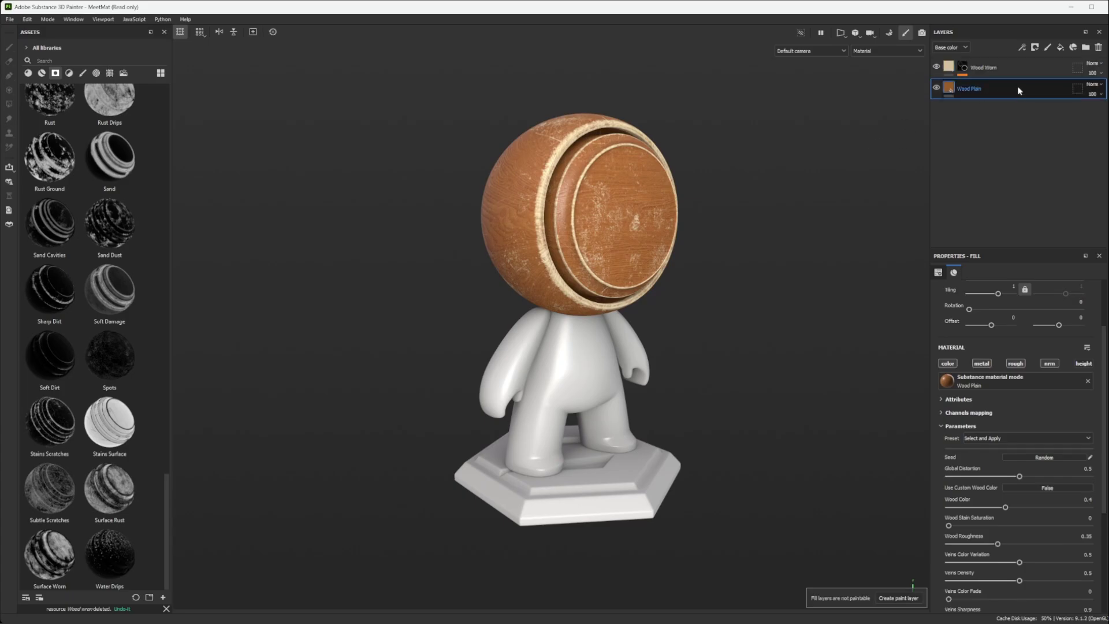
{"action": "left_click", "coordinate": [1020, 70], "text": "ctrl"}
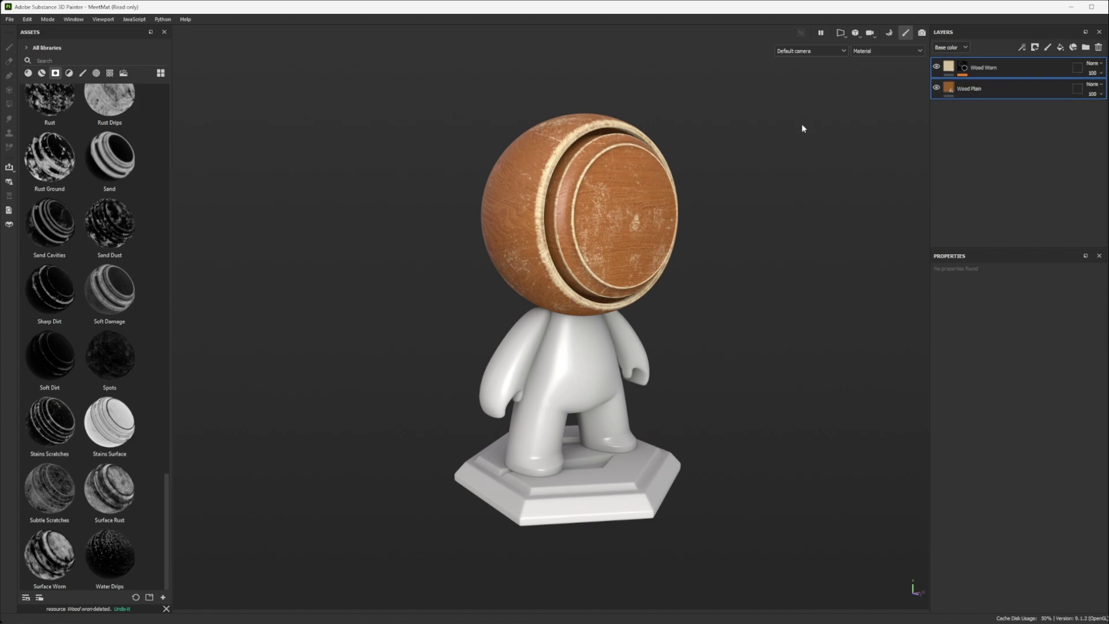
{"action": "left_click", "coordinate": [1108, 48]}
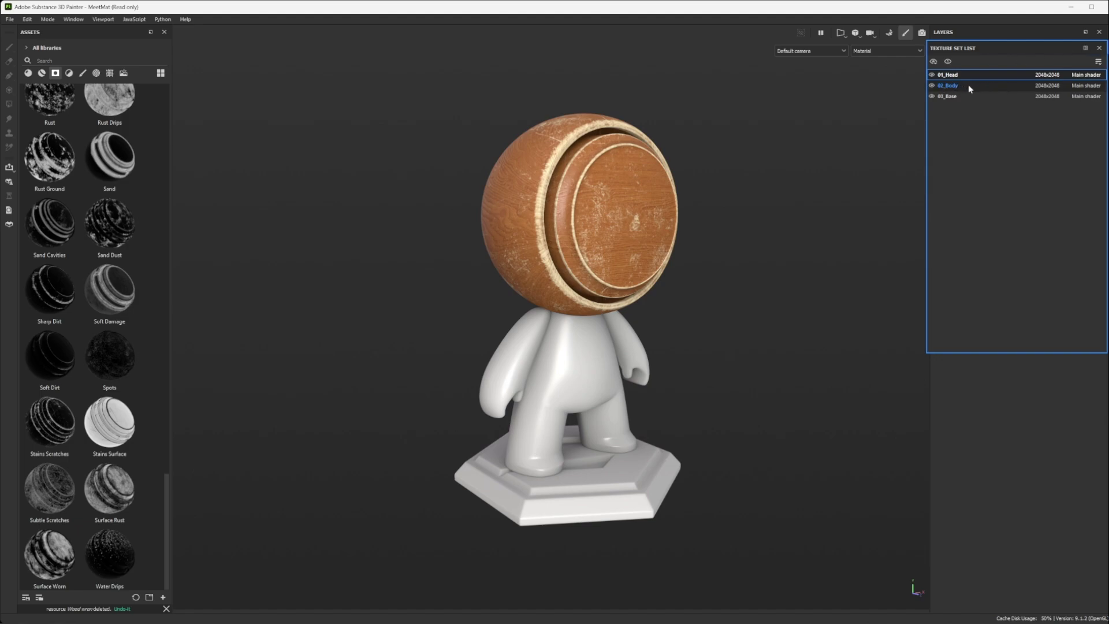
{"action": "left_click", "coordinate": [1108, 48]}
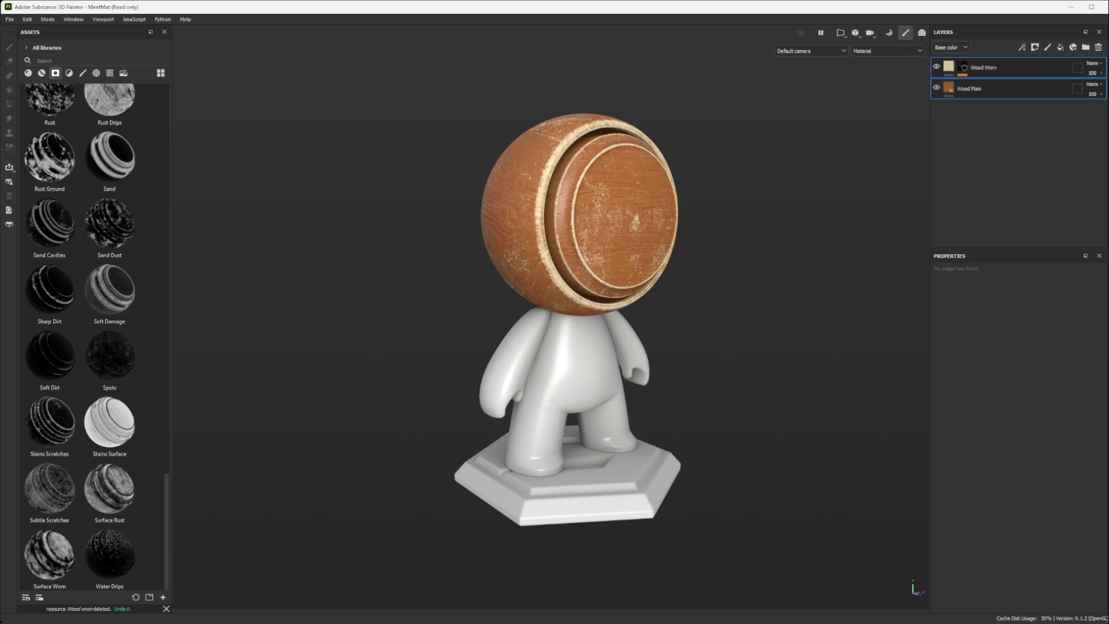
{"action": "left_click", "coordinate": [1108, 48]}
{"action": "left_click", "coordinate": [1108, 48]}
{"action": "right_click", "coordinate": [571, 367], "text": "ctrl+alt"}
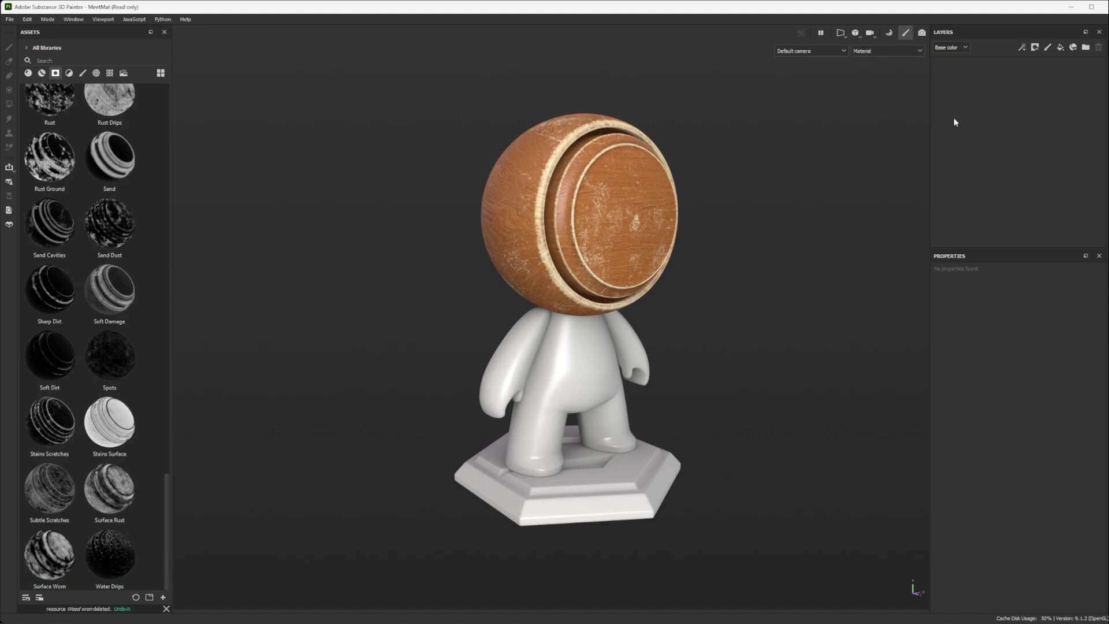
{"action": "key", "text": "ctrl+z"}
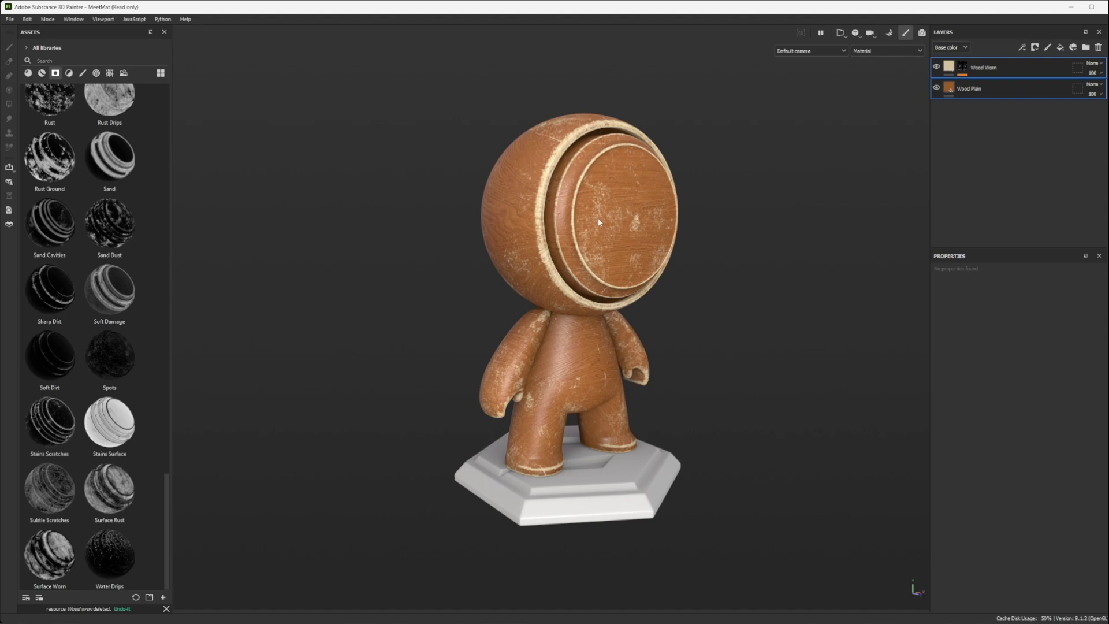
Step: Apply the Warm Wood Type preset to the head's Wood Plain layer
{"action": "left_click", "coordinate": [982, 89]}
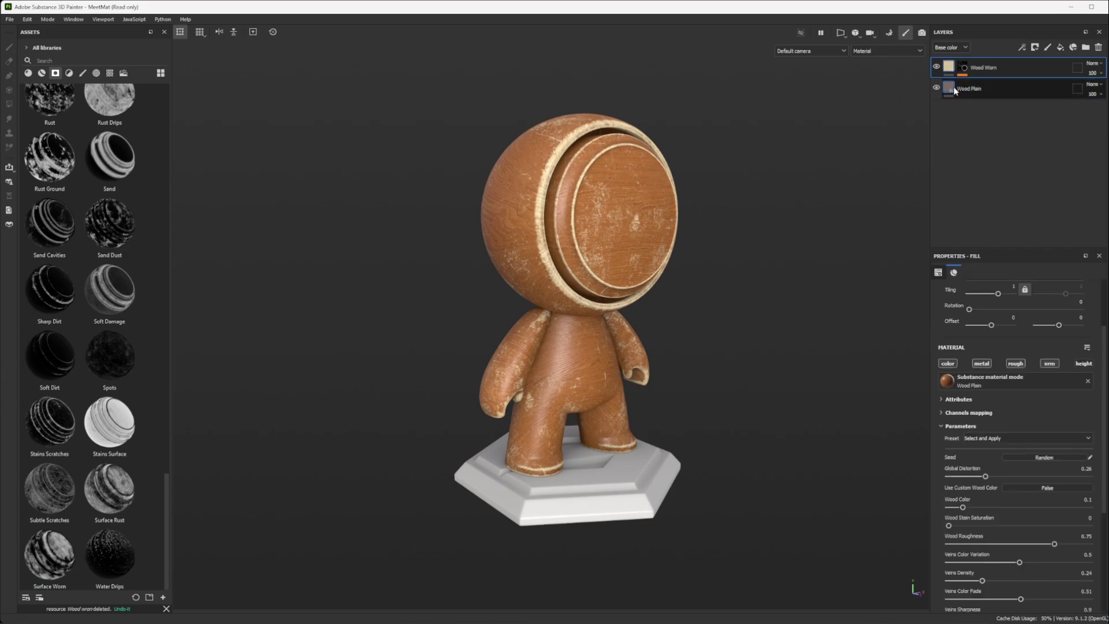
{"action": "left_click", "coordinate": [1004, 437]}
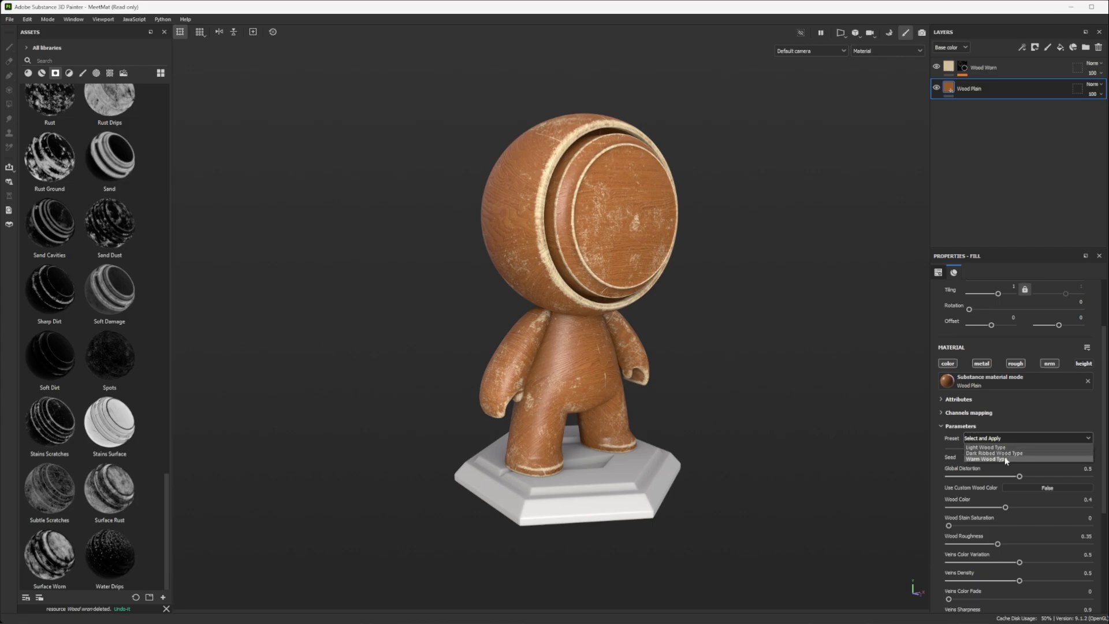
{"action": "left_click", "coordinate": [1004, 459]}
{"action": "mouse_move", "coordinate": [530, 251]}
{"action": "left_mouse_down", "text": "alt"}
{"action": "mouse_move", "coordinate": [646, 252]}
{"action": "mouse_move", "coordinate": [539, 253]}
{"action": "left_mouse_up", "text": "alt"}
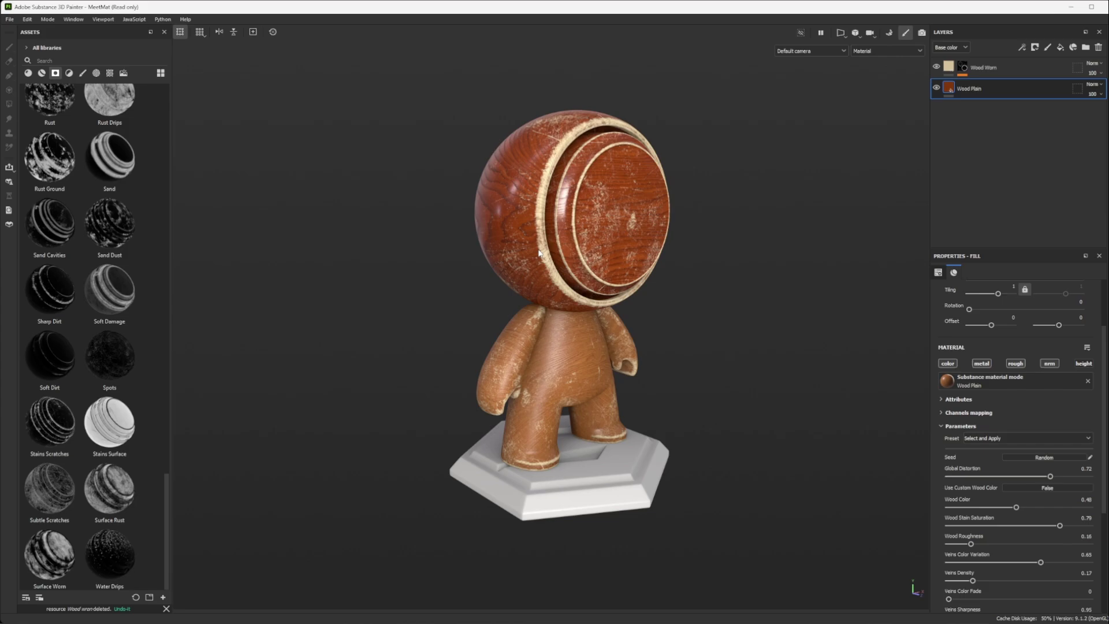
Step: Undo the preset change on the head and the layers pasted onto the body
{"action": "key", "text": "ctrl+z"}
{"action": "key", "text": "ctrl+z"}
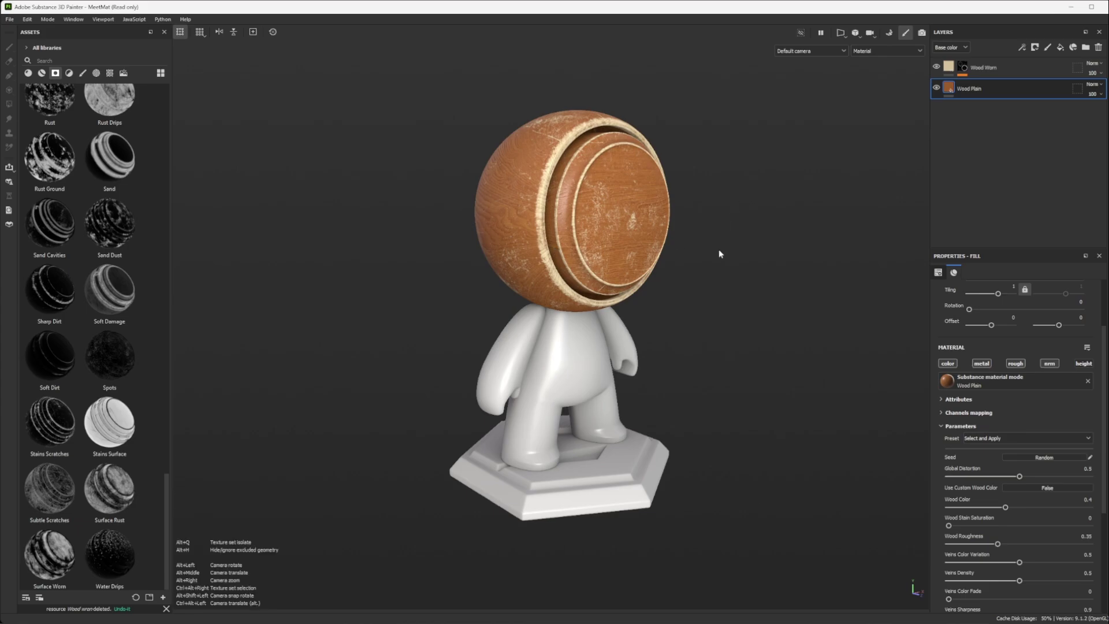
{"action": "left_click_drag", "start_coordinate": [720, 250], "coordinate": [747, 200], "text": "alt"}
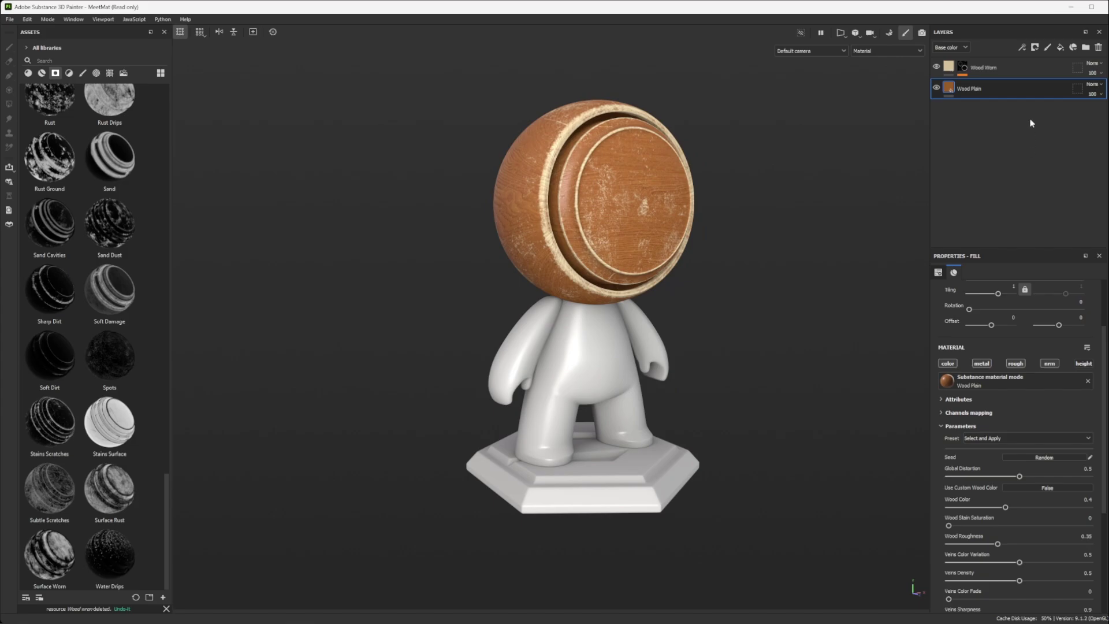
Step: Group the head's Wood Worn and Wood Plain layers into a folder named "Wood worn"
{"action": "left_click", "coordinate": [1026, 70]}
{"action": "left_click", "coordinate": [1015, 89], "text": "shift"}
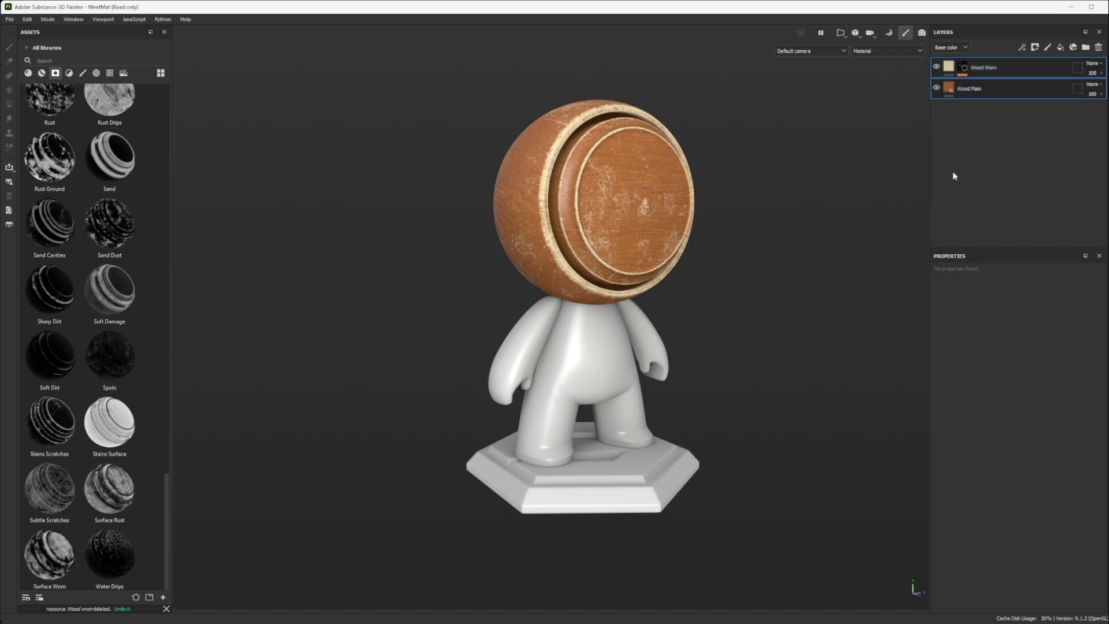
{"action": "key", "text": "ctrl+g"}
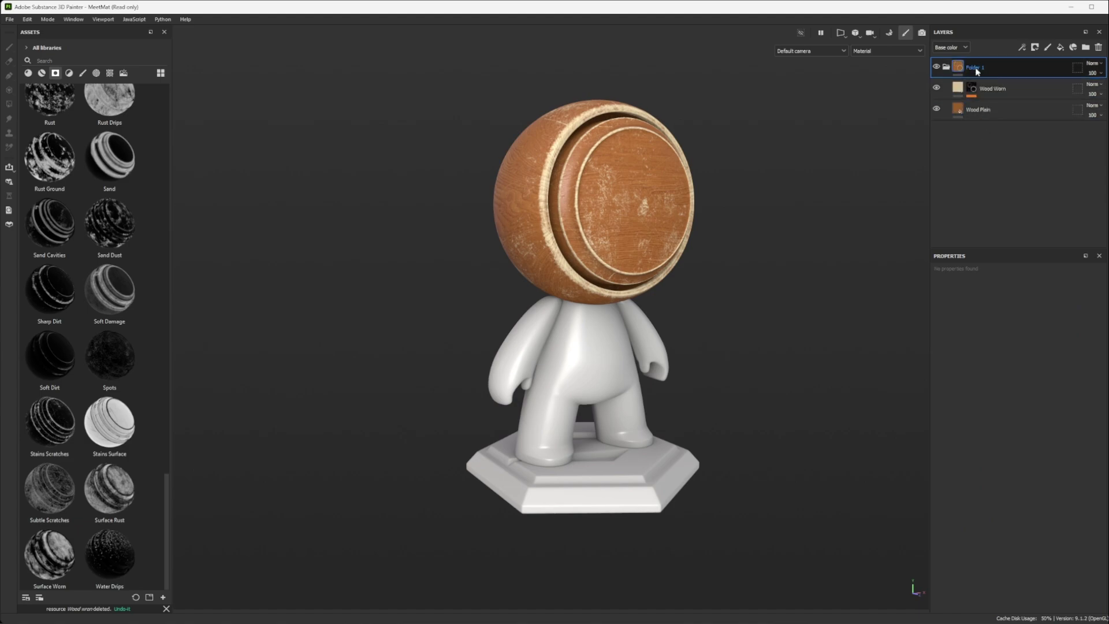
{"action": "double_click", "coordinate": [975, 67]}
{"action": "type", "text": "Wood worn"}
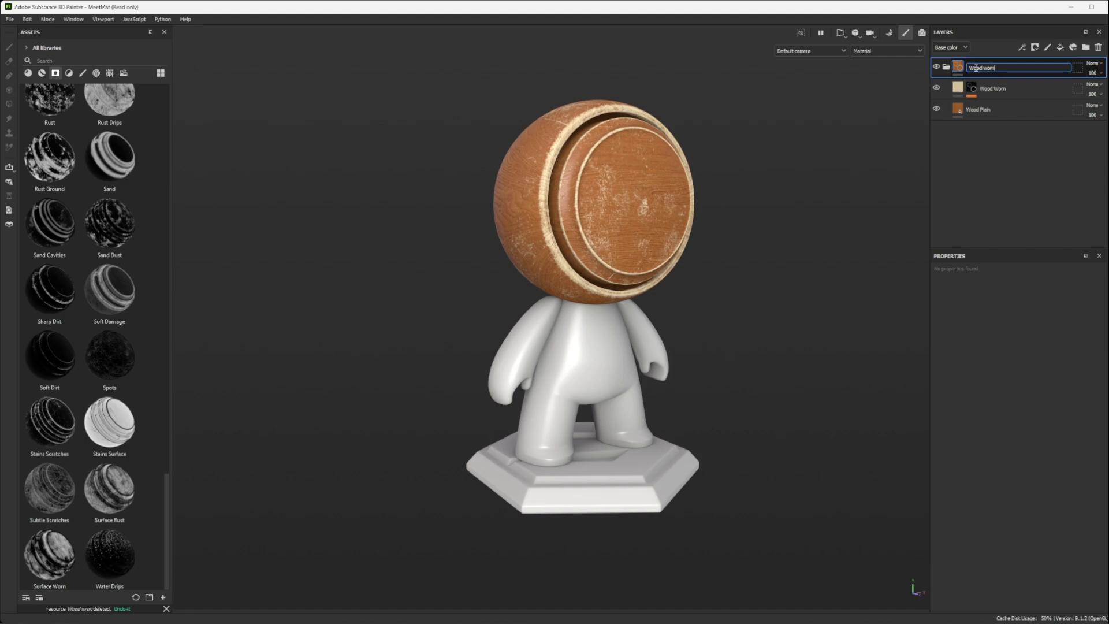
{"action": "key", "text": "Return"}
Step: Create a smart material from the Wood worn folder and apply it to the body and the base
{"action": "right_click", "coordinate": [1000, 73]}
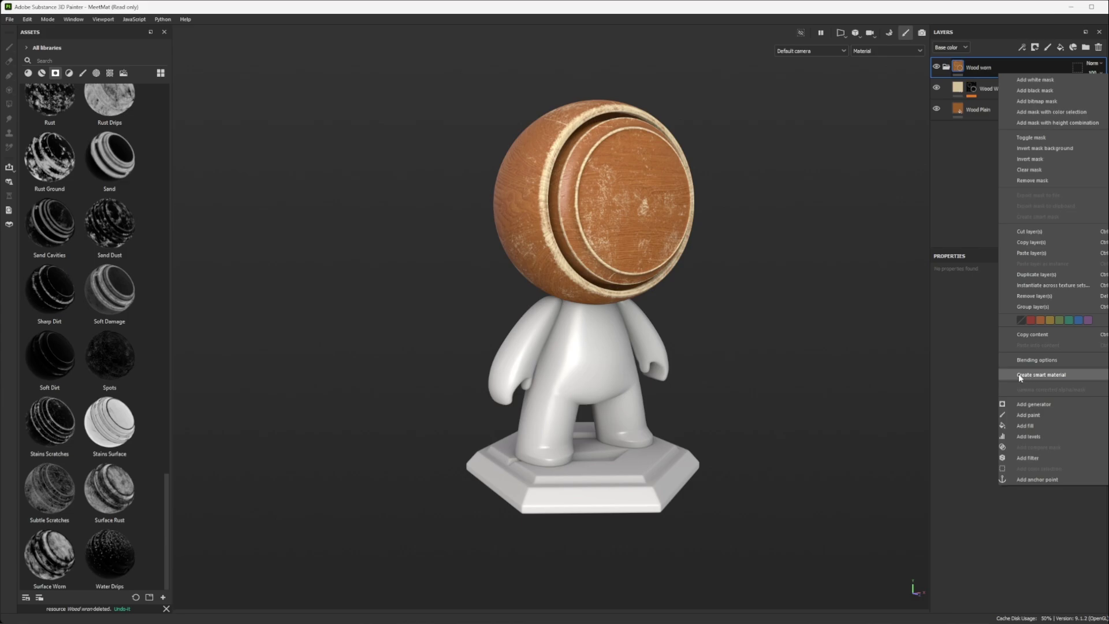
{"action": "left_click", "coordinate": [1045, 376]}
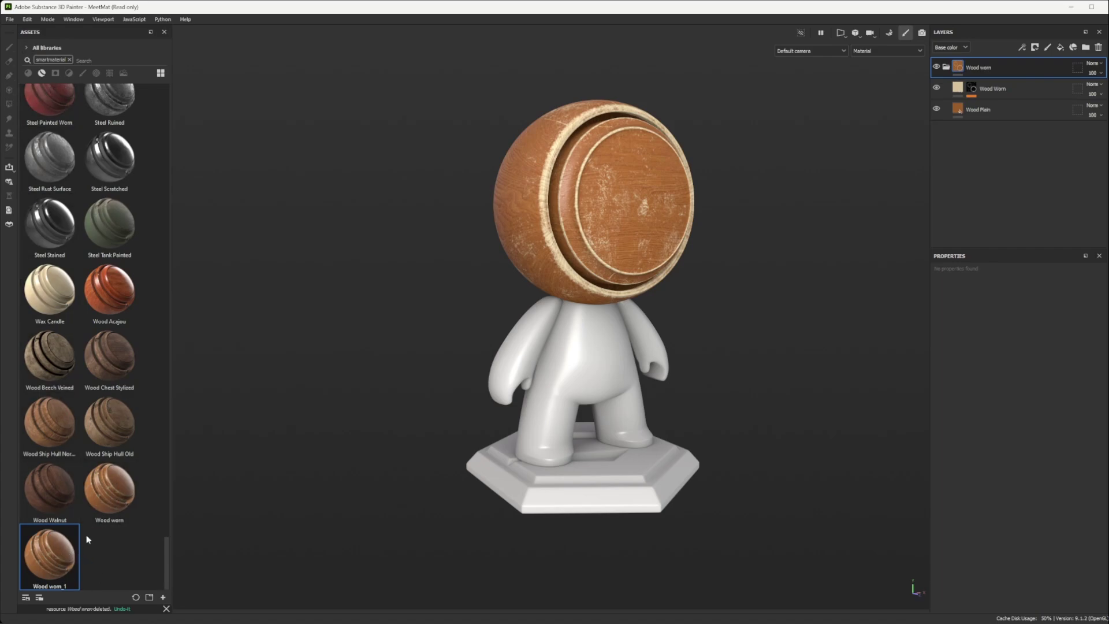
{"action": "left_click_drag", "start_coordinate": [43, 563], "coordinate": [572, 346]}
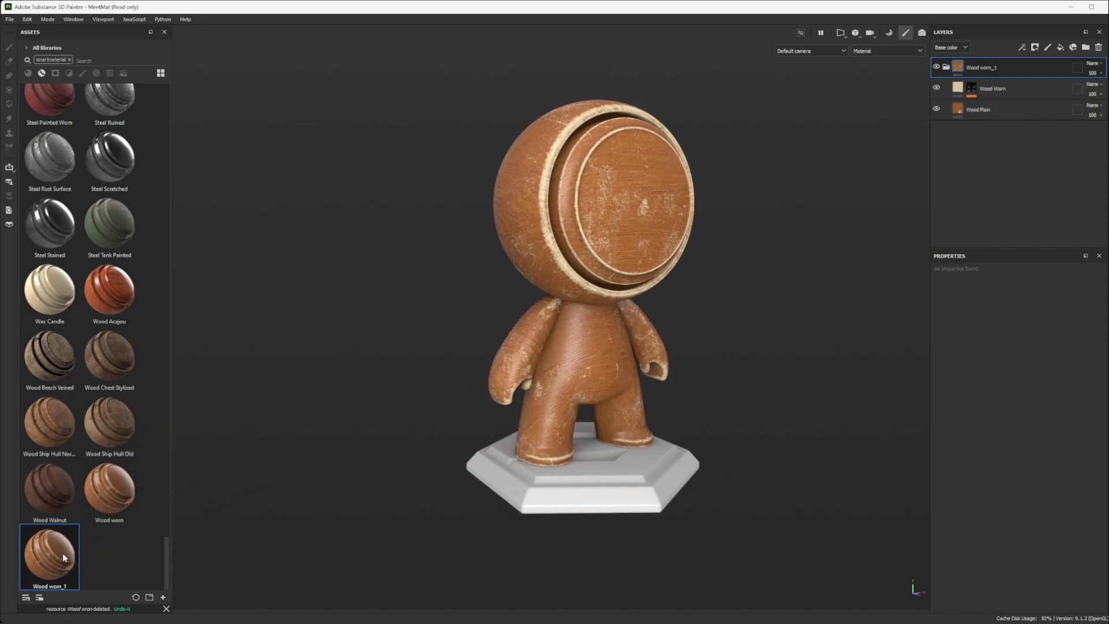
{"action": "left_click_drag", "start_coordinate": [62, 553], "coordinate": [584, 499]}
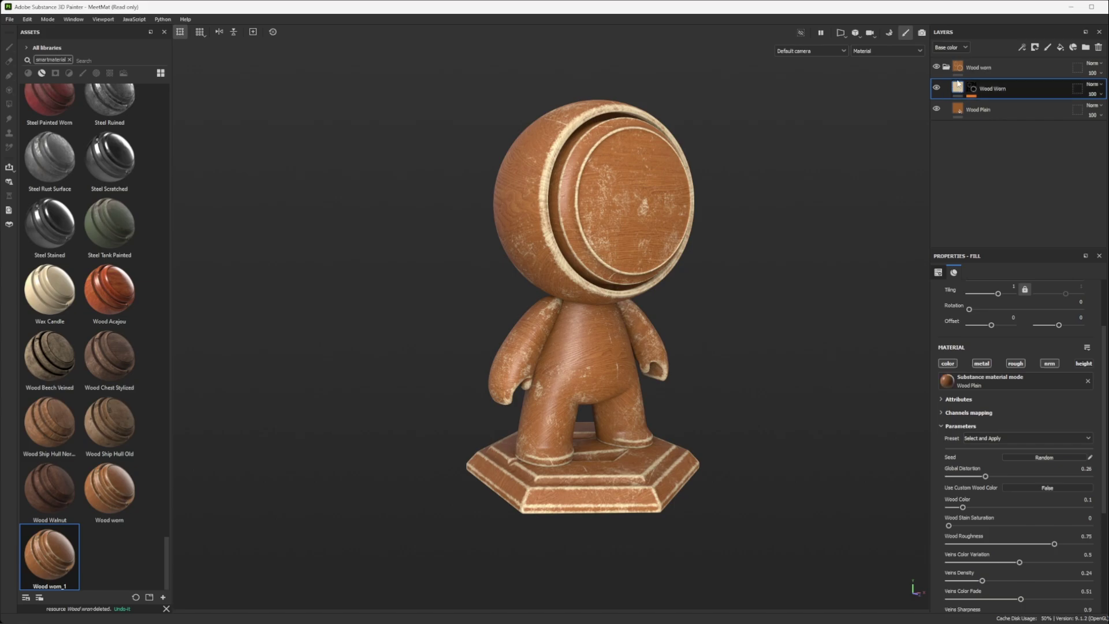
Step: Switch the Wood Plain layer inside the head's Wood worn folder to the Warm Wood Type preset
{"action": "left_click", "coordinate": [994, 440]}
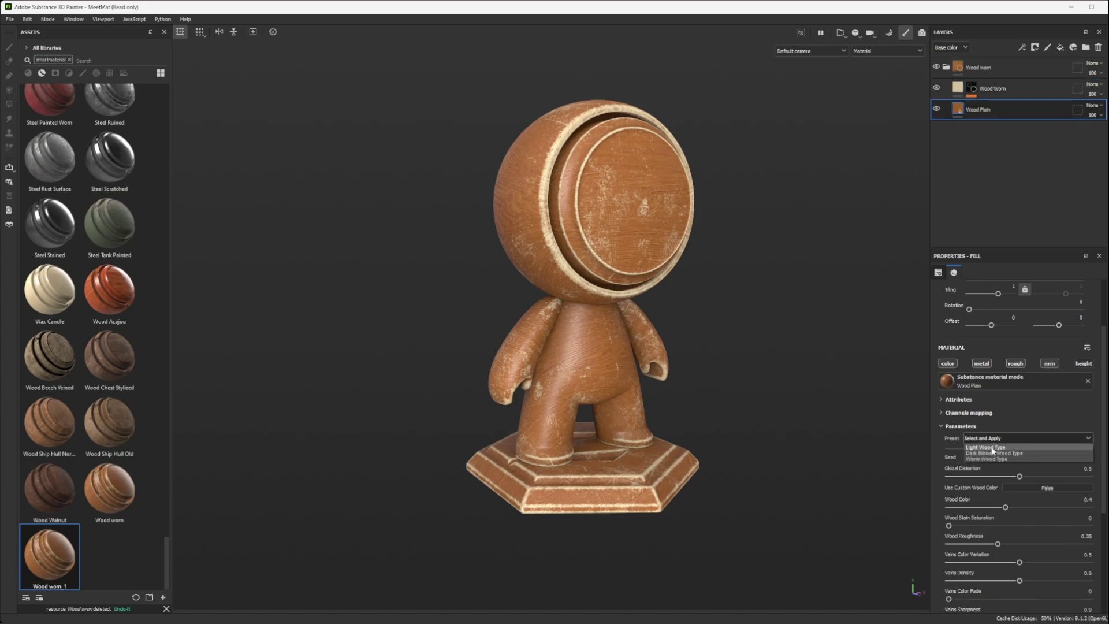
{"action": "left_click", "coordinate": [994, 460]}
{"action": "left_click_drag", "start_coordinate": [549, 272], "coordinate": [507, 290], "text": "alt"}
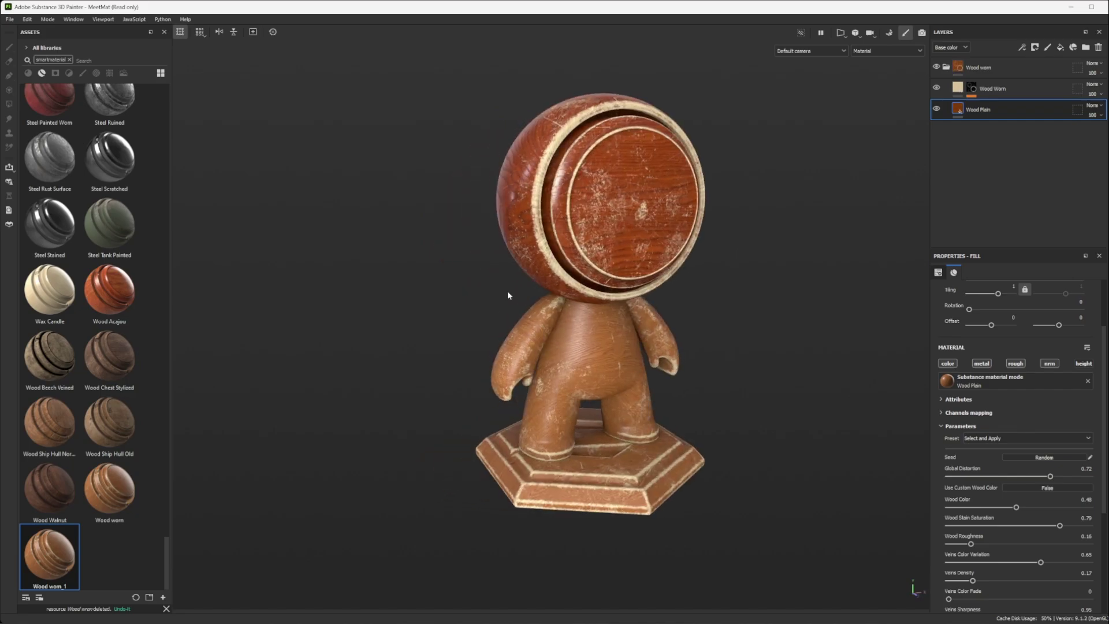
Step: Undo the preset change and both smart material applications, and delete the Wood worn_1 smart material from the library
{"action": "key", "text": "ctrl+z"}
{"action": "key", "text": "ctrl+z"}
{"action": "key", "text": "ctrl+z"}
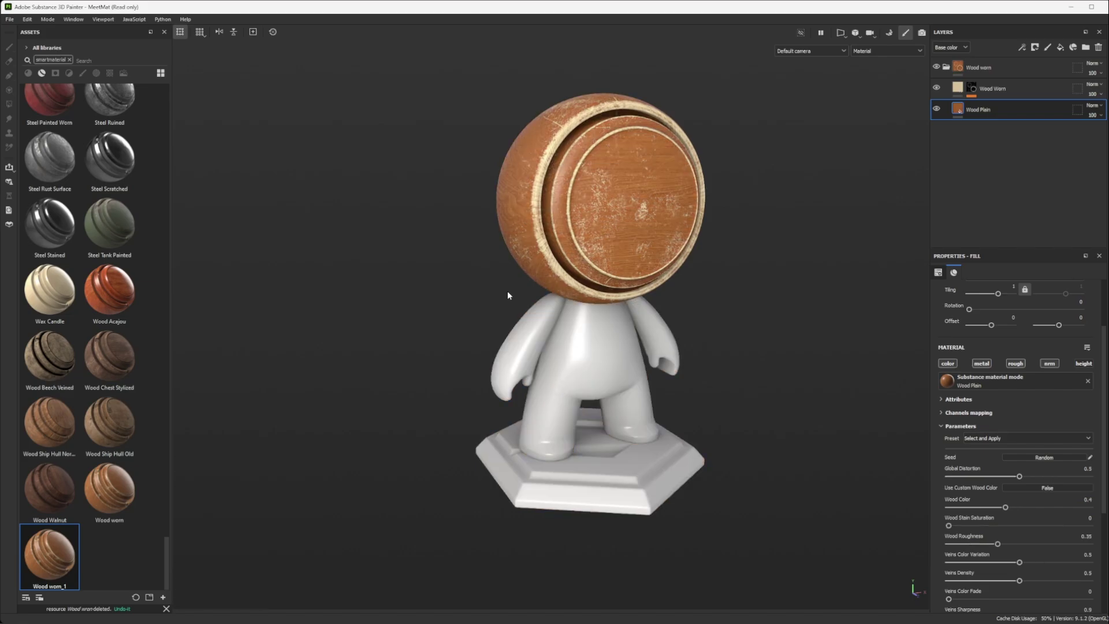
{"action": "right_click", "coordinate": [60, 555]}
{"action": "left_click", "coordinate": [100, 584]}
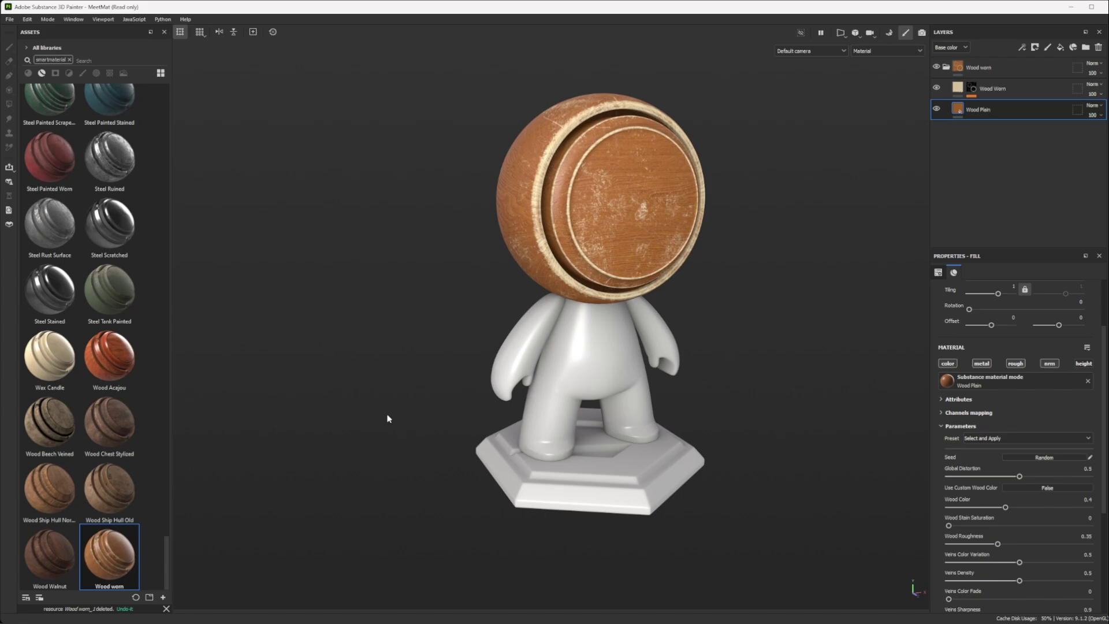
Step: Collapse the Wood worn folder and instantiate it across the 02_Body and 03_Base texture sets
{"action": "middle_click_drag", "start_coordinate": [549, 322], "coordinate": [508, 291], "text": "alt"}
{"action": "left_click_drag", "start_coordinate": [601, 254], "coordinate": [648, 220], "text": "alt"}
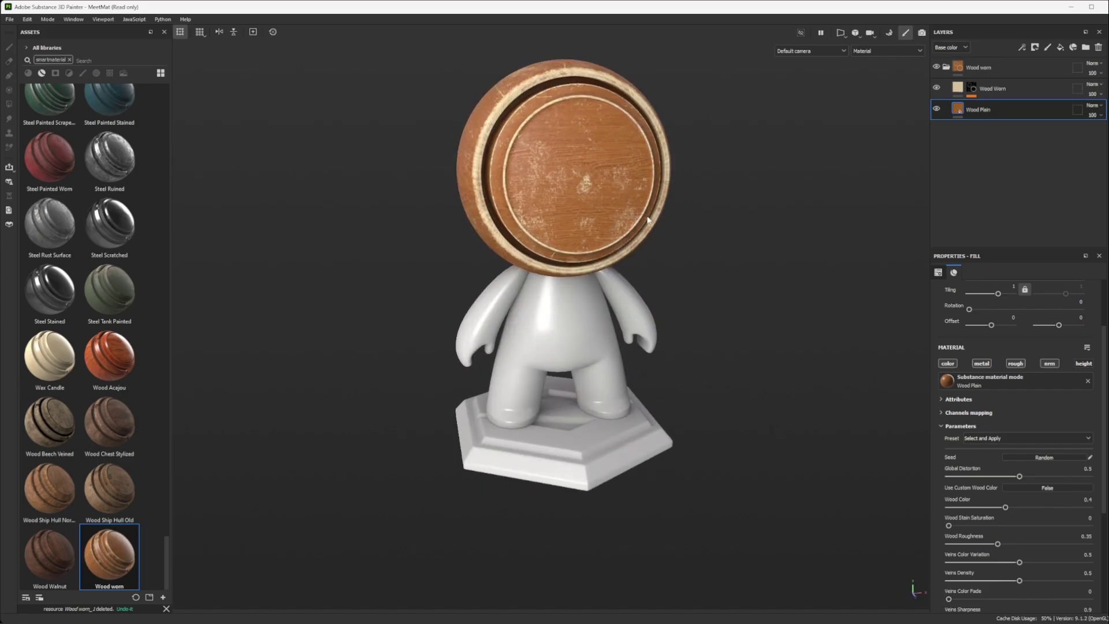
{"action": "left_click", "coordinate": [946, 67]}
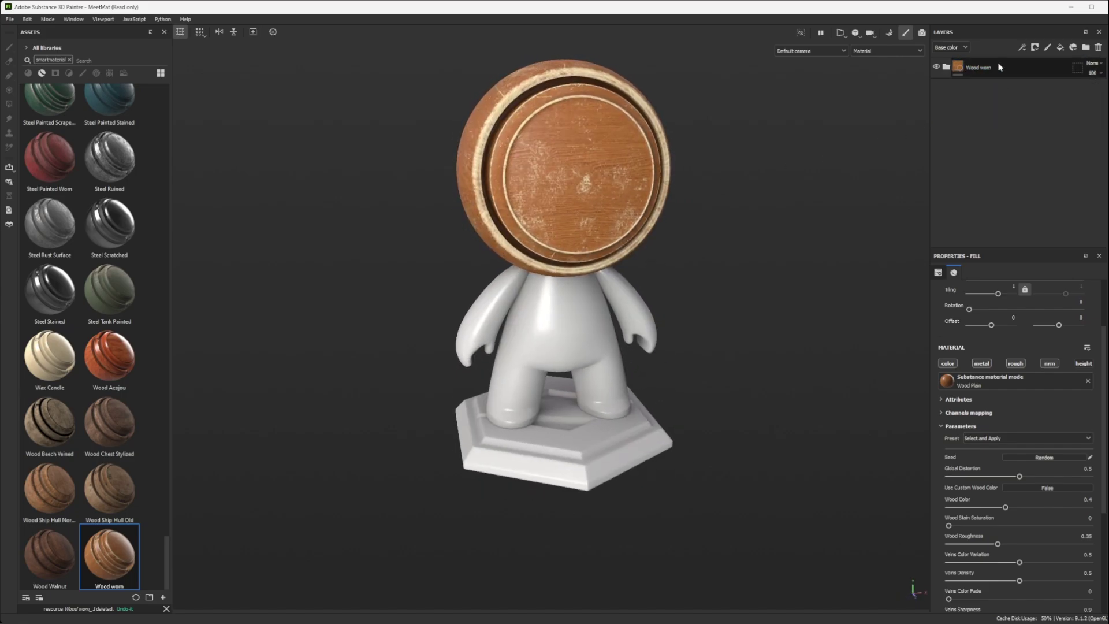
{"action": "left_click", "coordinate": [1021, 69]}
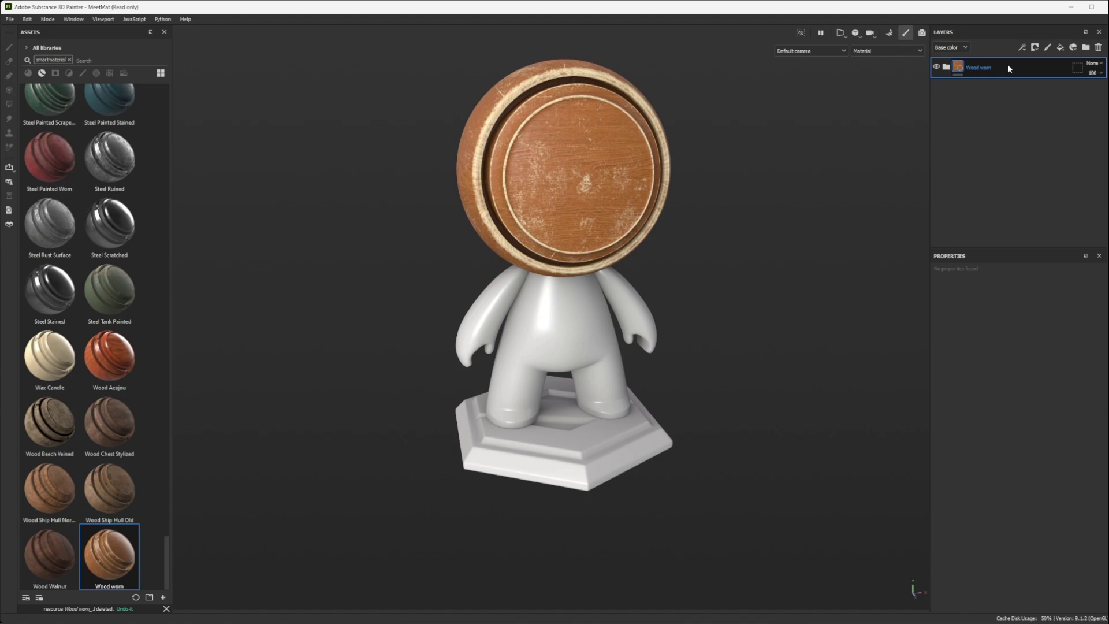
{"action": "right_click", "coordinate": [1008, 65]}
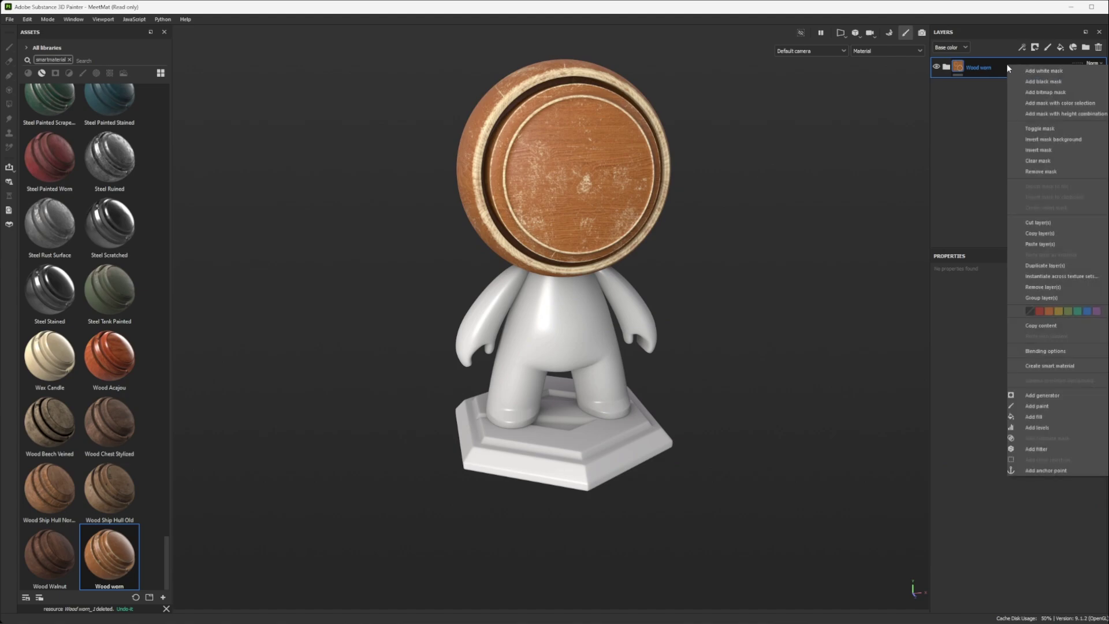
{"action": "left_click", "coordinate": [1049, 277]}
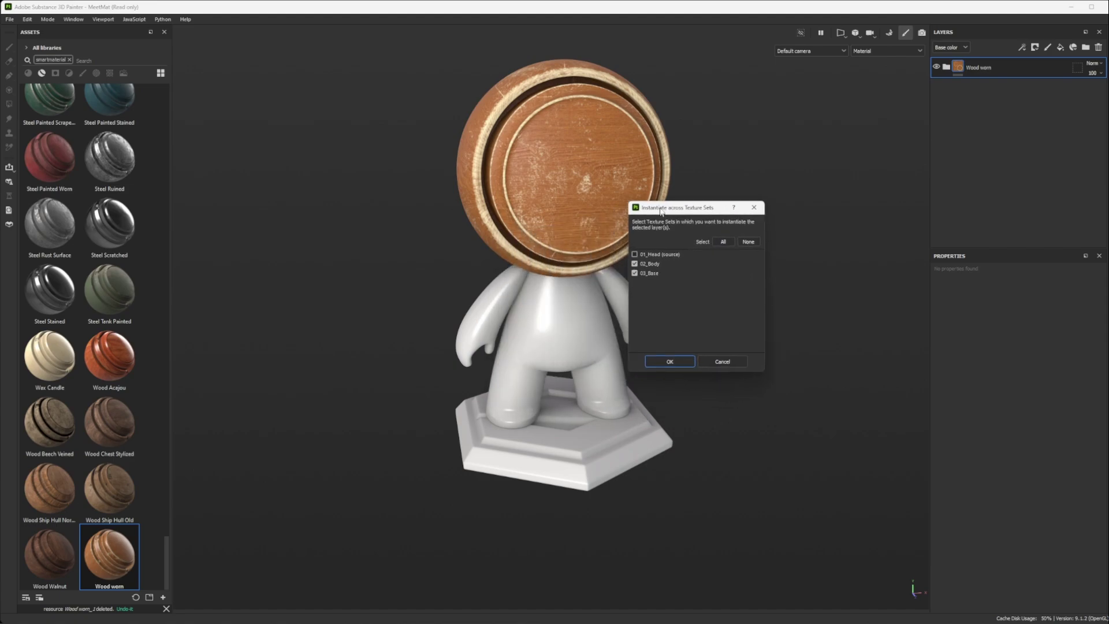
{"action": "left_click_drag", "start_coordinate": [661, 211], "coordinate": [639, 188]}
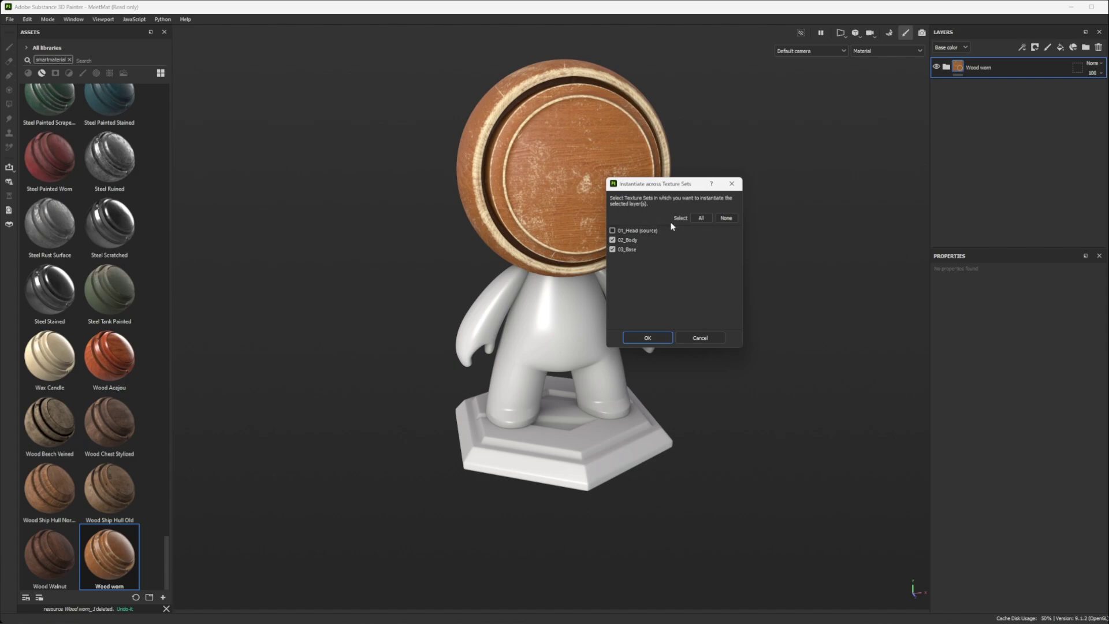
{"action": "left_click", "coordinate": [648, 338]}
{"action": "left_click_drag", "start_coordinate": [646, 347], "coordinate": [558, 333], "text": "alt"}
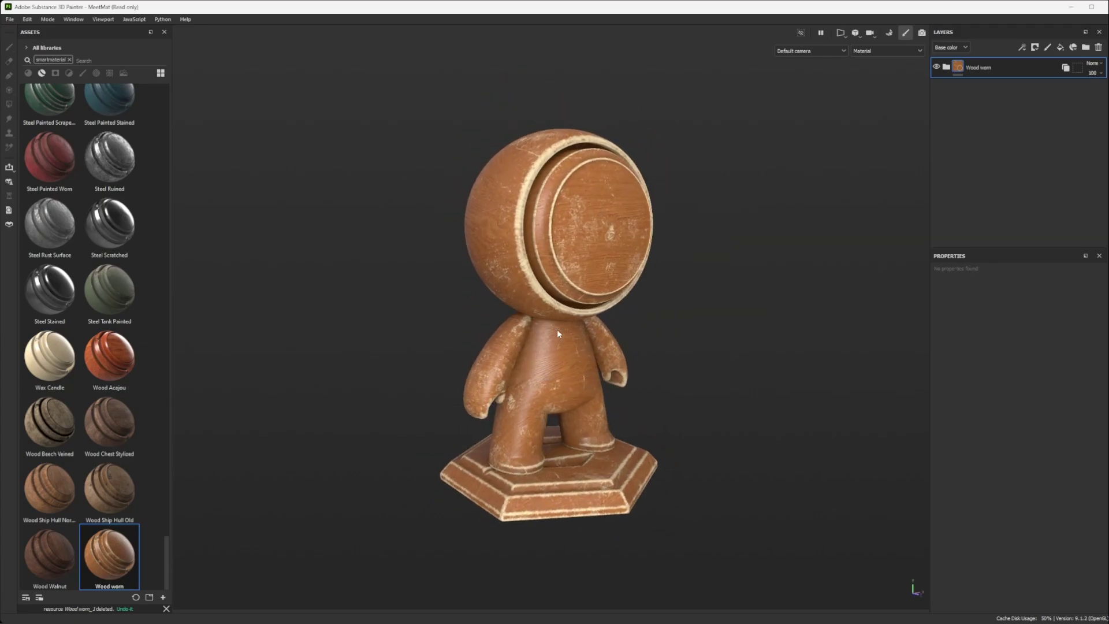
Step: Expand the Wood worn folder and apply the Warm Wood Type preset to its Wood Plain layer
{"action": "left_click_drag", "start_coordinate": [596, 445], "coordinate": [647, 428], "text": "alt"}
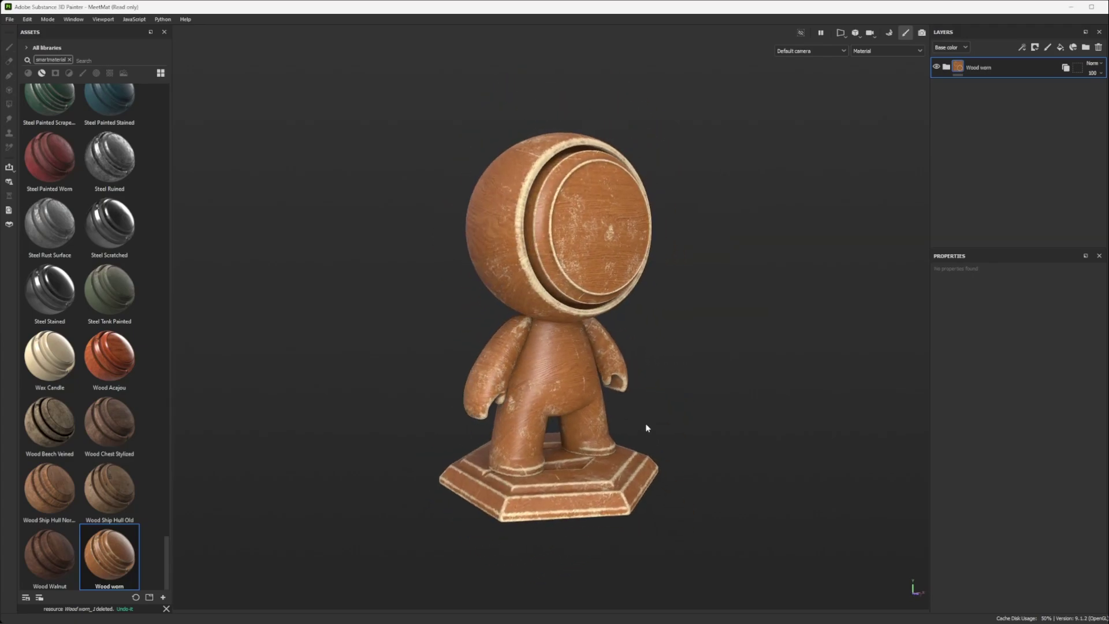
{"action": "left_click", "coordinate": [947, 68]}
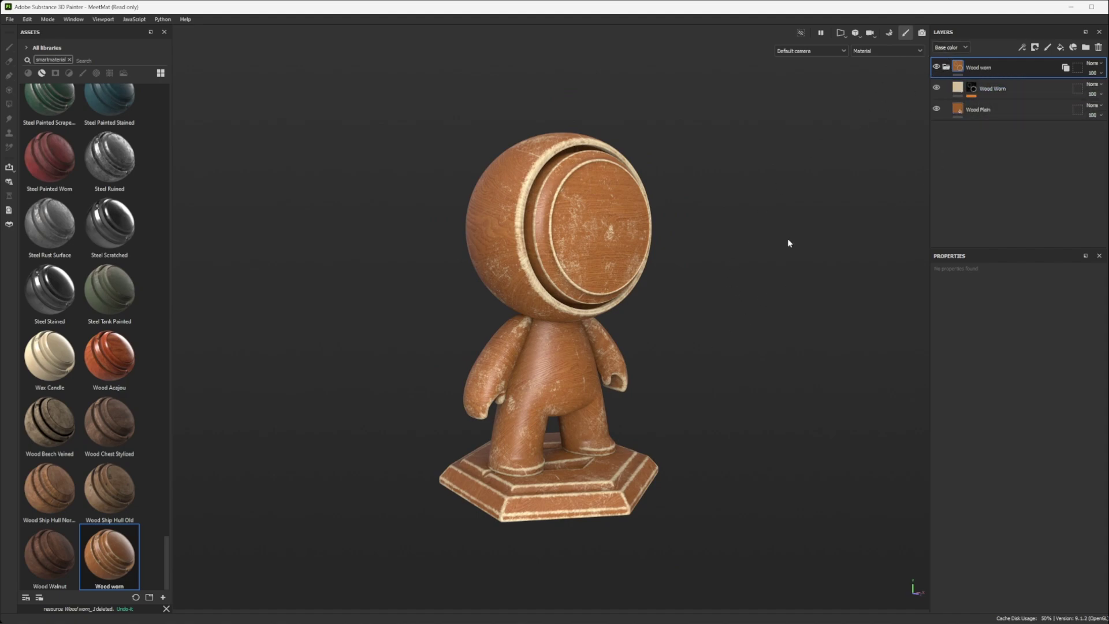
{"action": "left_click_drag", "start_coordinate": [787, 238], "coordinate": [687, 257], "text": "alt"}
{"action": "right_click_drag", "start_coordinate": [687, 256], "coordinate": [701, 208], "text": "alt"}
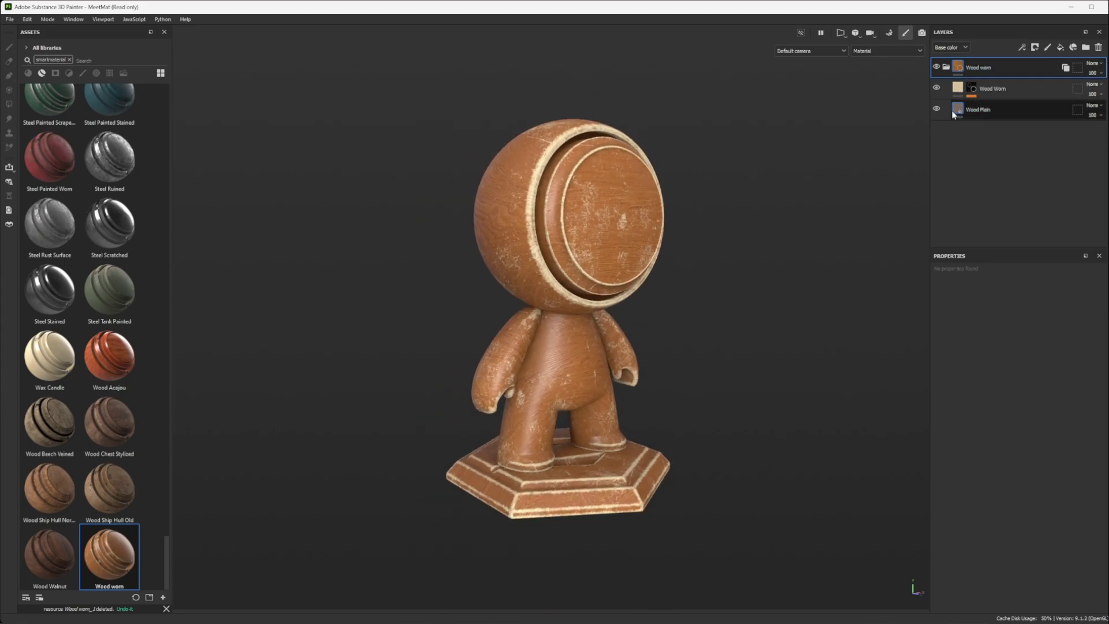
{"action": "left_click", "coordinate": [961, 110]}
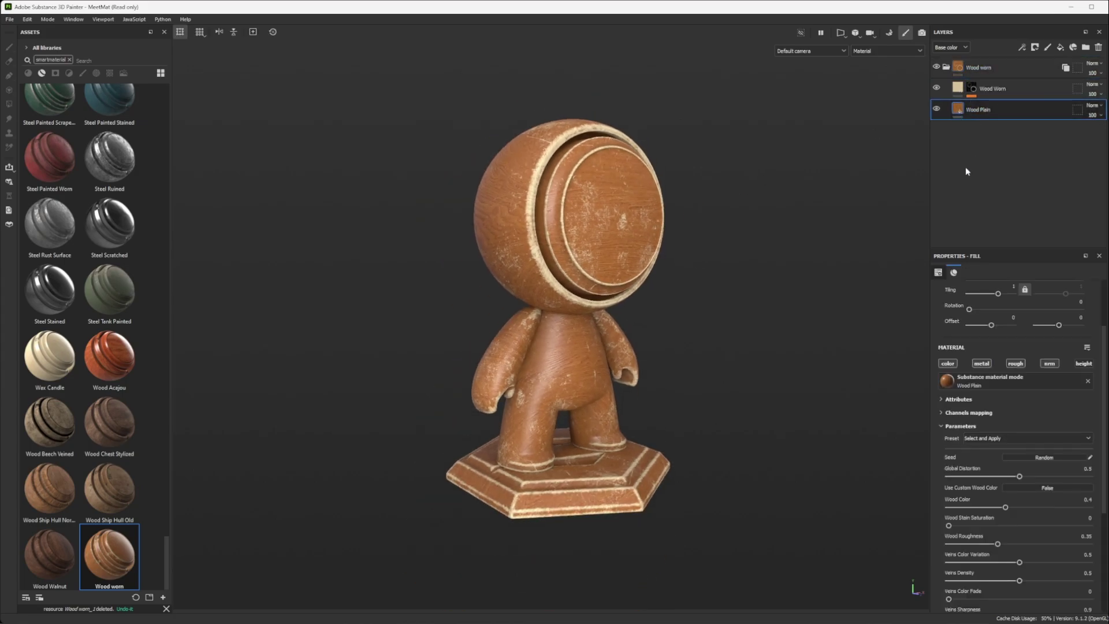
{"action": "left_click", "coordinate": [1021, 437]}
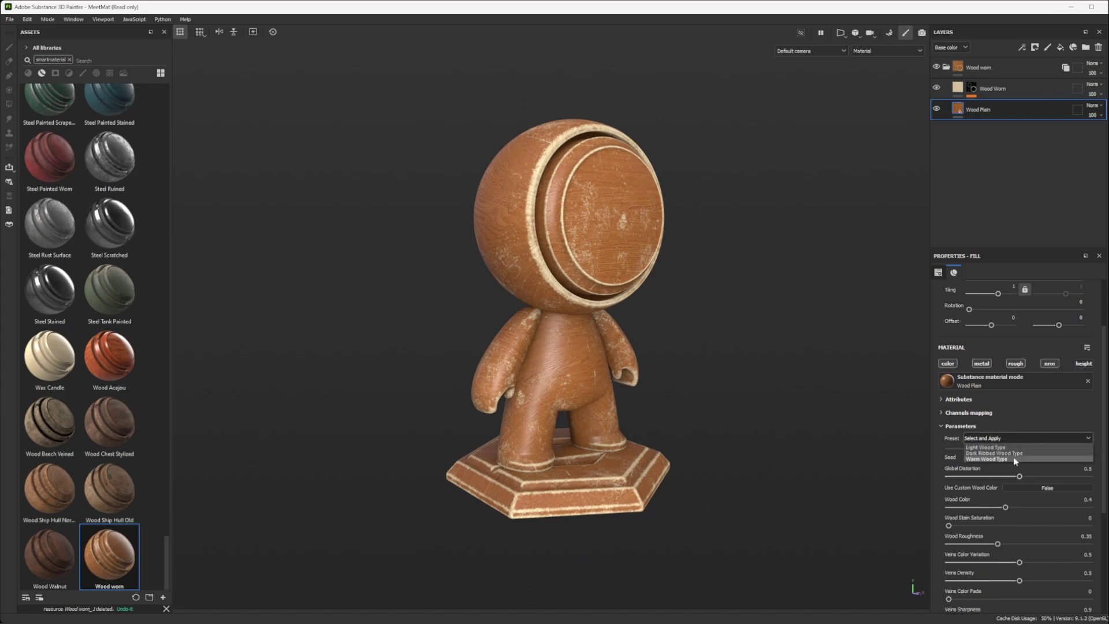
{"action": "left_click", "coordinate": [1021, 459]}
{"action": "mouse_move", "coordinate": [615, 364]}
{"action": "left_mouse_down", "text": "alt"}
{"action": "mouse_move", "coordinate": [687, 347]}
{"action": "mouse_move", "coordinate": [858, 268]}
{"action": "mouse_move", "coordinate": [520, 346]}
{"action": "mouse_move", "coordinate": [508, 370]}
{"action": "mouse_move", "coordinate": [604, 365]}
{"action": "left_mouse_up", "text": "alt"}
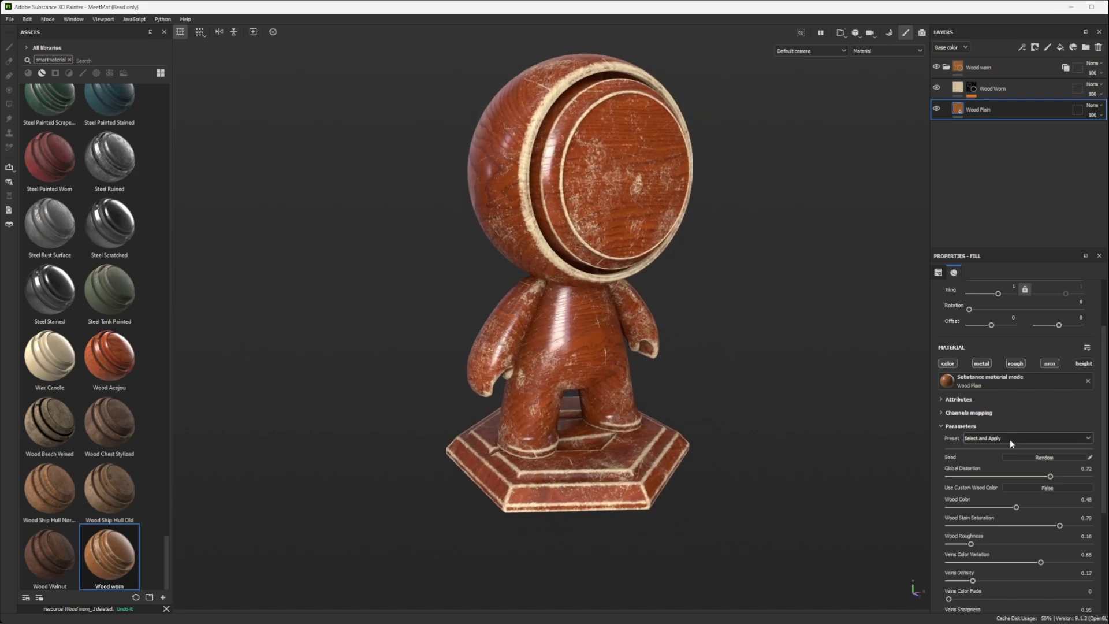
Step: Try the Light Wood Type and Dark Ribbed Wood Type presets on the Wood Plain layer
{"action": "left_click", "coordinate": [1000, 439]}
{"action": "left_click", "coordinate": [992, 447]}
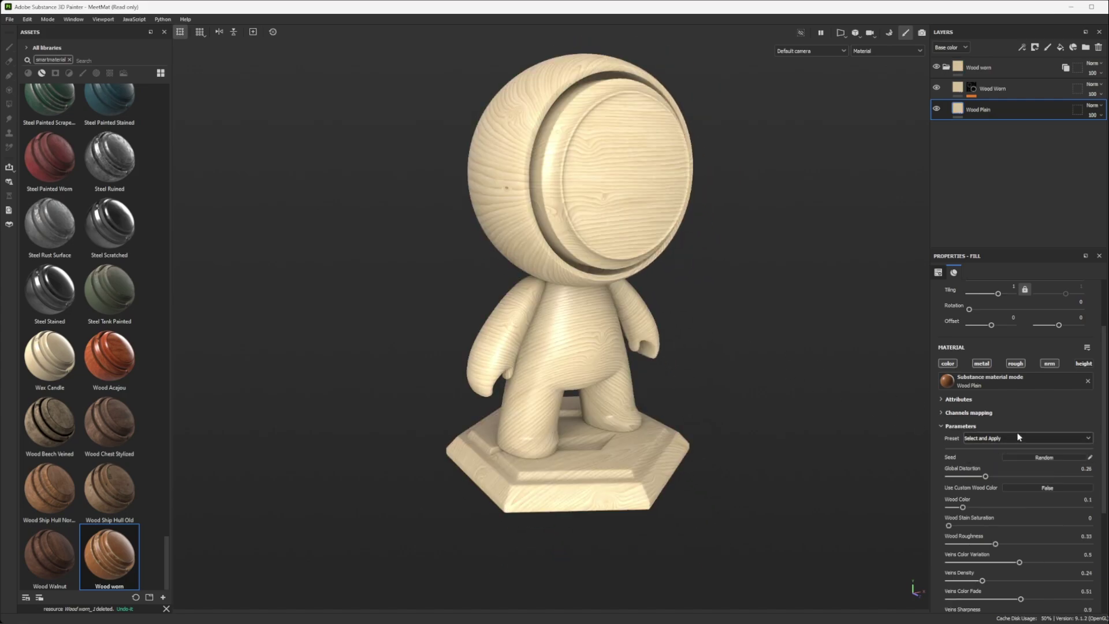
{"action": "left_click", "coordinate": [1005, 438]}
{"action": "left_click", "coordinate": [993, 453]}
{"action": "left_click_drag", "start_coordinate": [816, 407], "coordinate": [598, 256], "text": "alt"}
{"action": "middle_click_drag", "start_coordinate": [585, 309], "coordinate": [578, 344], "text": "alt"}
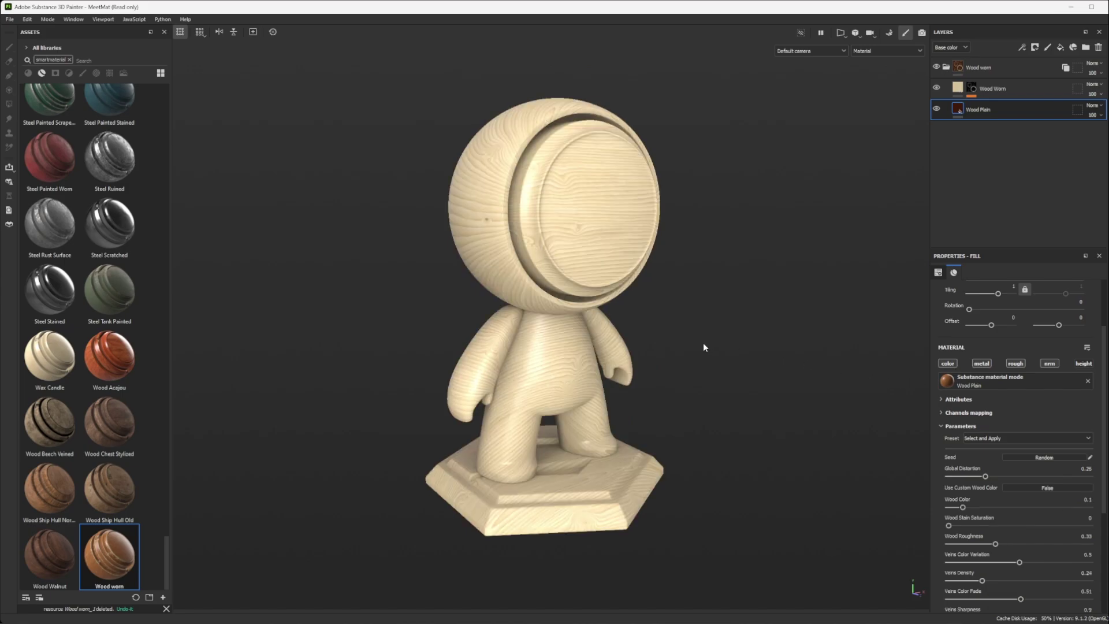
{"action": "left_click_drag", "start_coordinate": [702, 342], "coordinate": [718, 319], "text": "alt"}
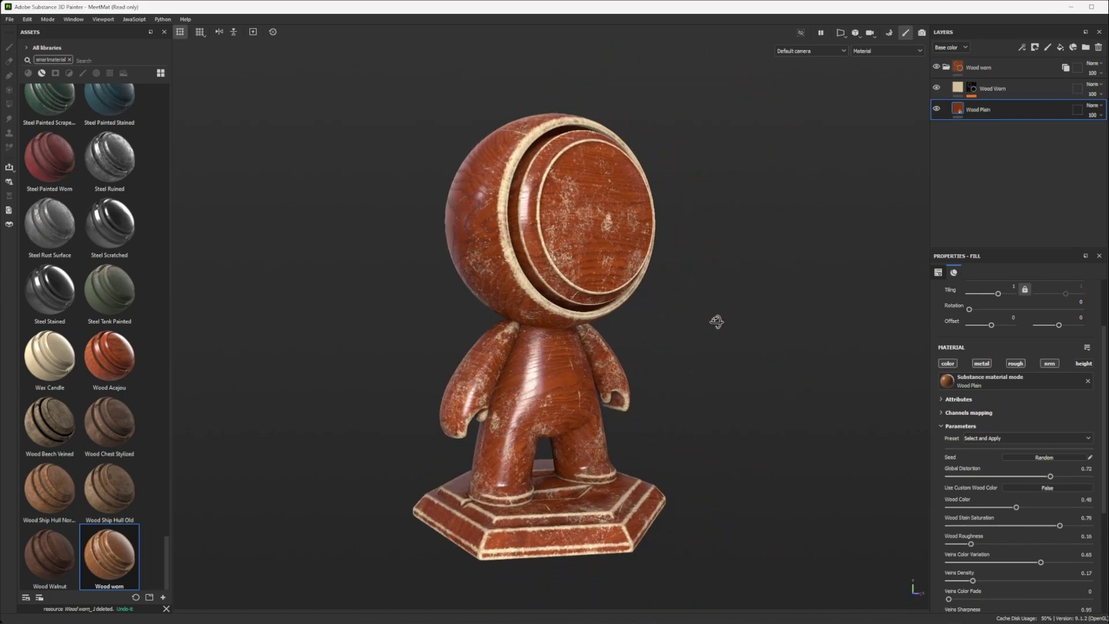
{"action": "middle_click_drag", "start_coordinate": [612, 315], "coordinate": [631, 275], "text": "alt"}
{"action": "left_click_drag", "start_coordinate": [600, 254], "coordinate": [589, 280], "text": "alt"}
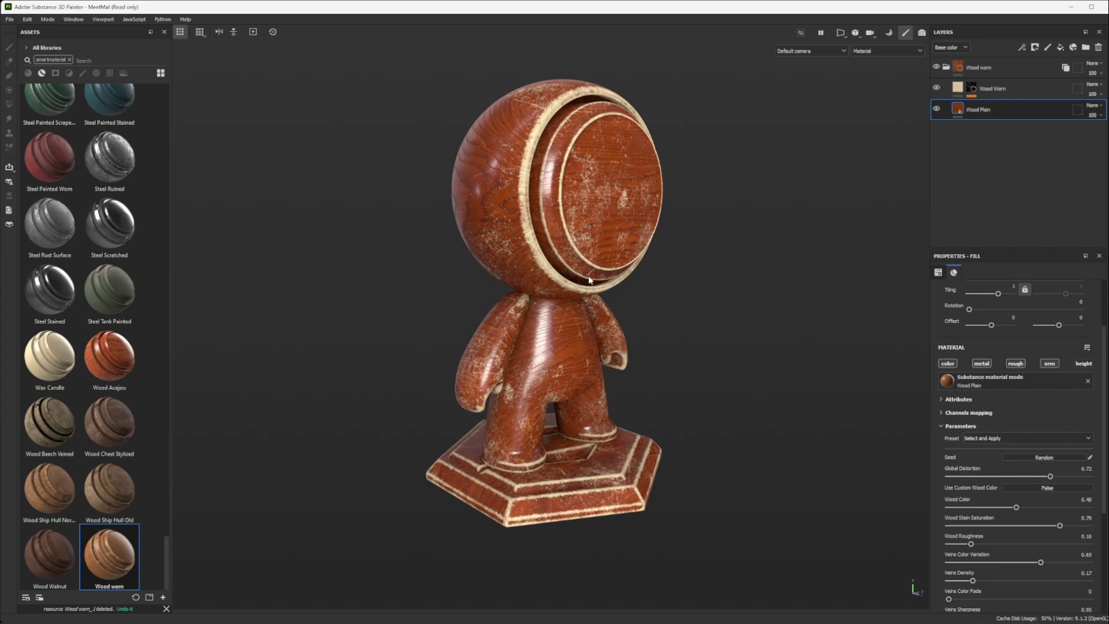
Step: Undo the preset changes on the Wood Plain layer and collapse the Wood worn folder
{"action": "key", "text": "ctrl+z"}
{"action": "middle_click_drag", "start_coordinate": [600, 221], "coordinate": [608, 243], "text": "alt"}
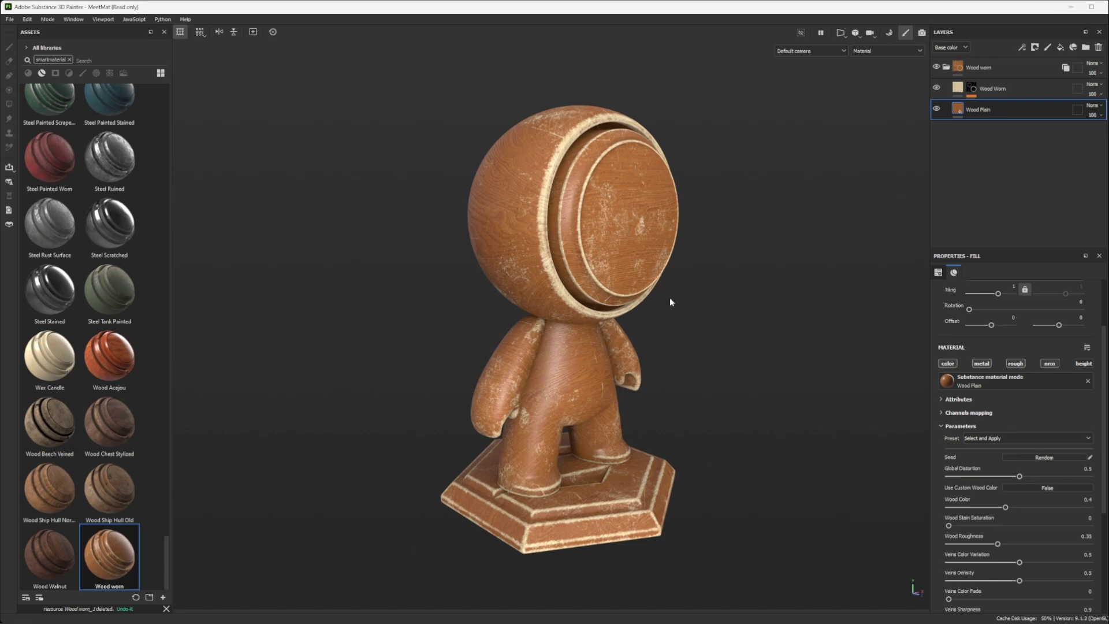
{"action": "left_click", "coordinate": [946, 67]}
Step: Clear the smart material filter, show only alphas, and search the assets for "logo"
{"action": "left_click_drag", "start_coordinate": [672, 215], "coordinate": [558, 191], "text": "alt"}
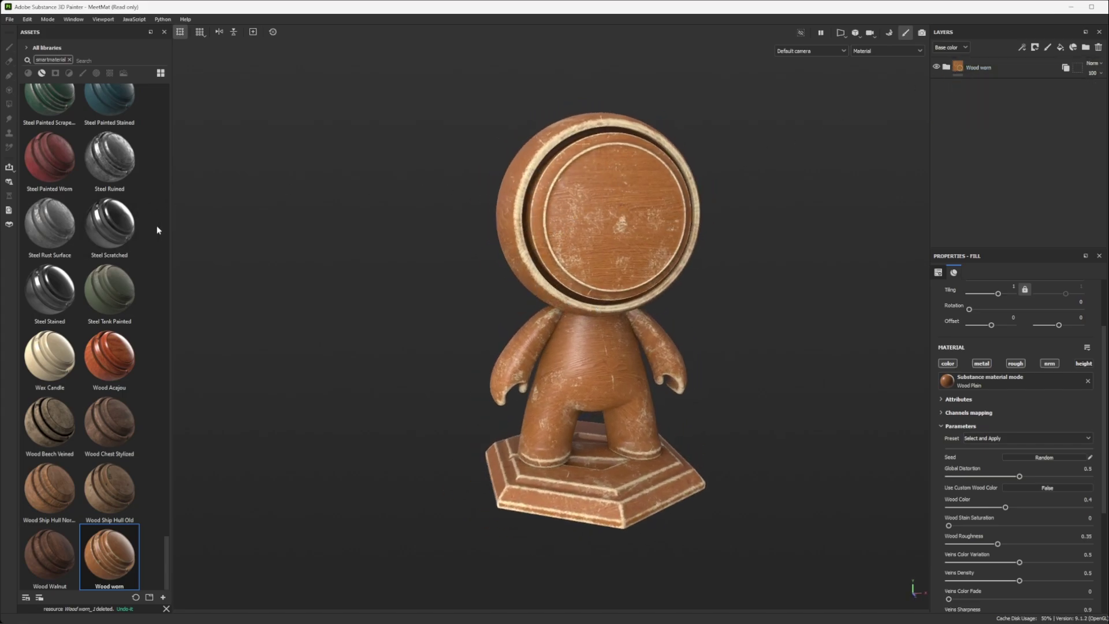
{"action": "left_click", "coordinate": [70, 60]}
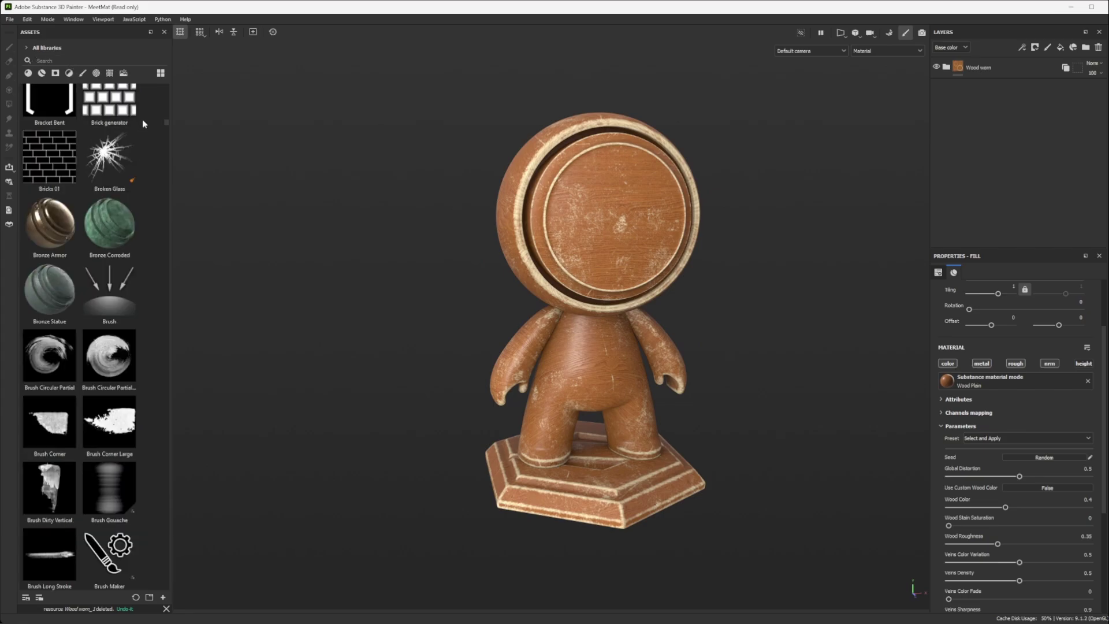
{"action": "left_click", "coordinate": [97, 74]}
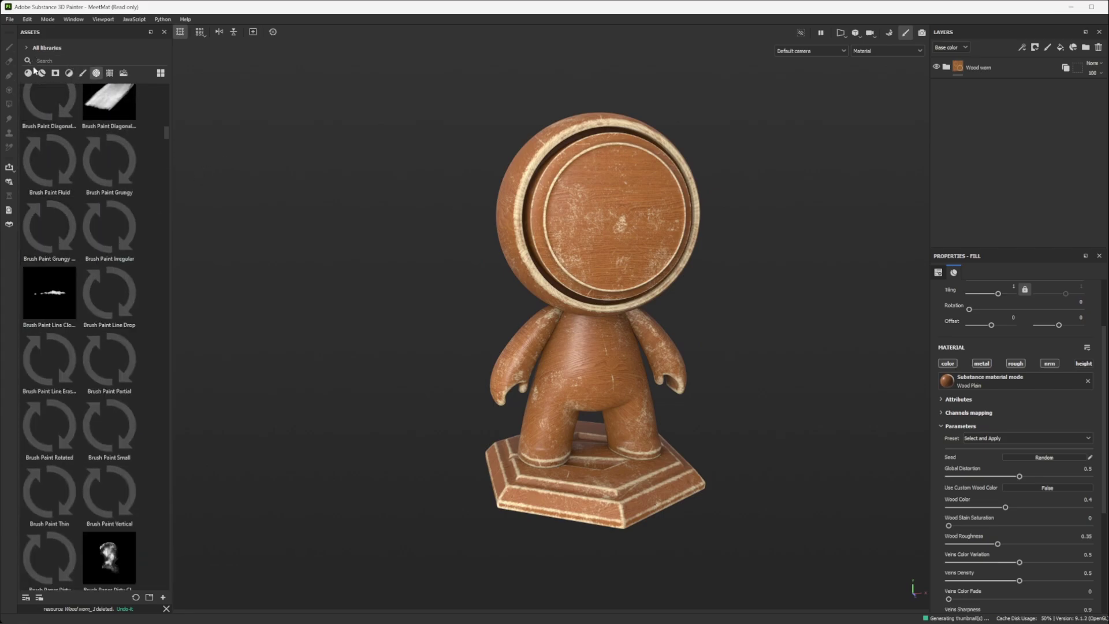
{"action": "left_click", "coordinate": [60, 60]}
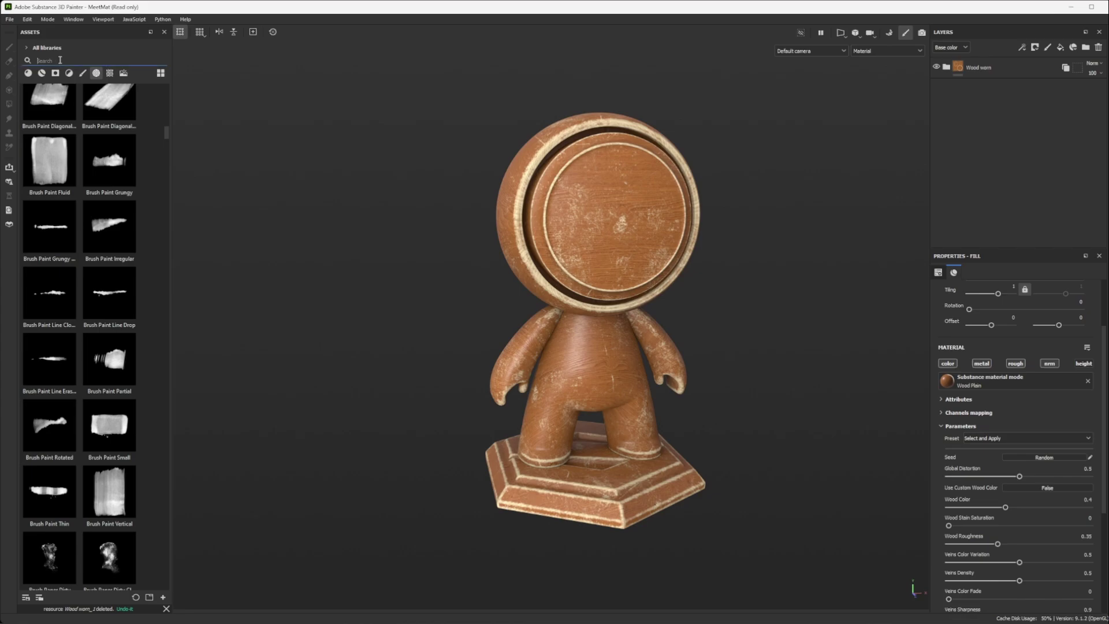
{"action": "type", "text": "logo"}
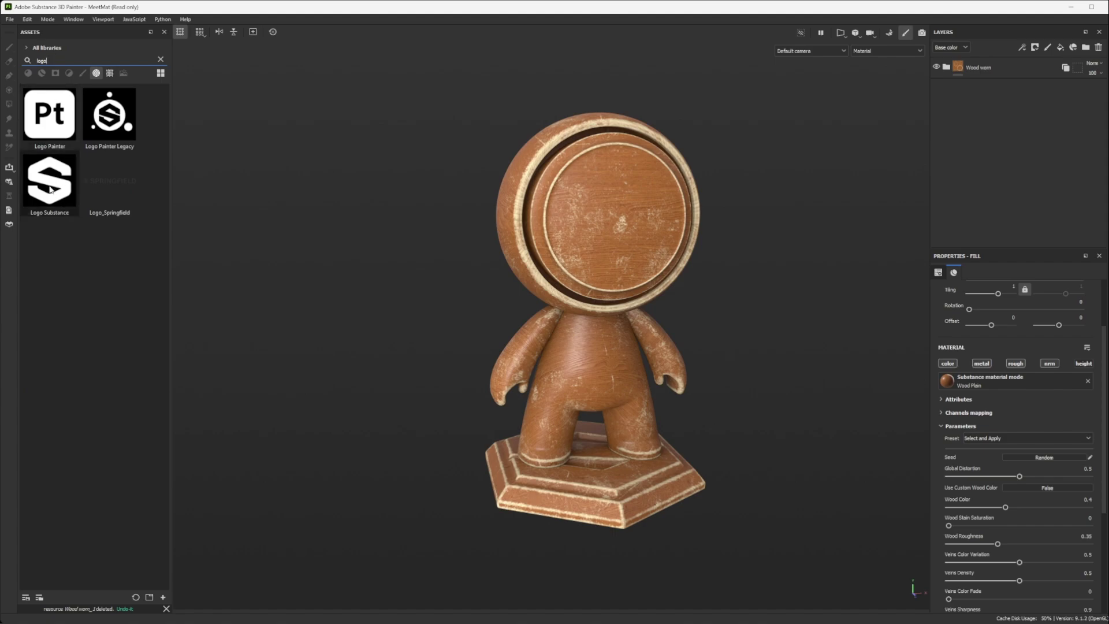
Step: Project the Logo Substance alpha onto the head as base color and move it to the middle of the face disc
{"action": "left_click_drag", "start_coordinate": [50, 189], "coordinate": [622, 248]}
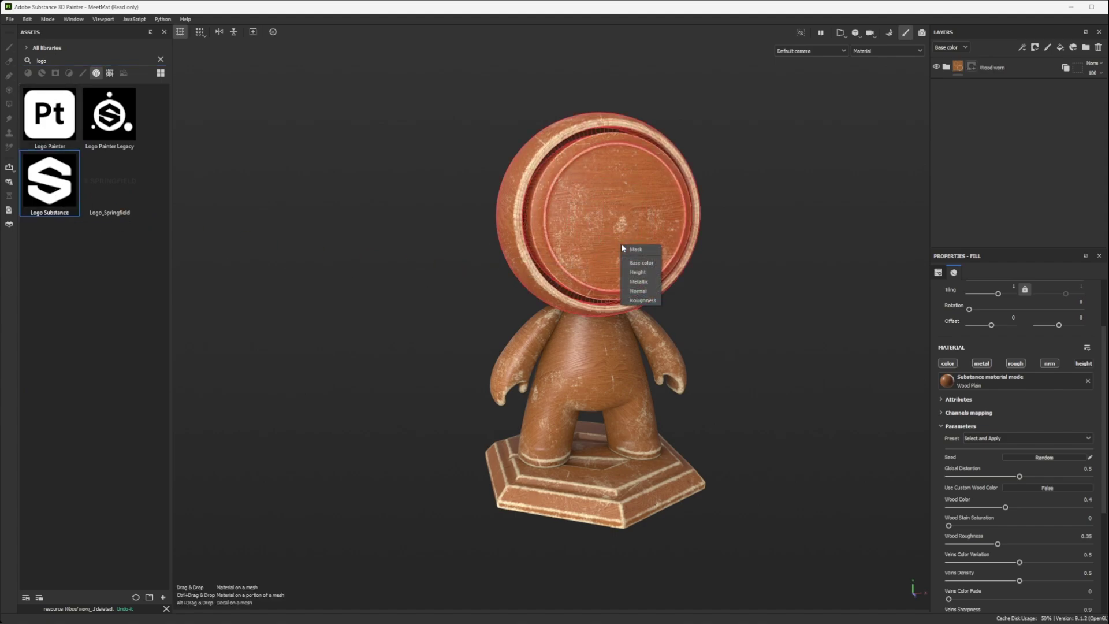
{"action": "left_click", "coordinate": [640, 263]}
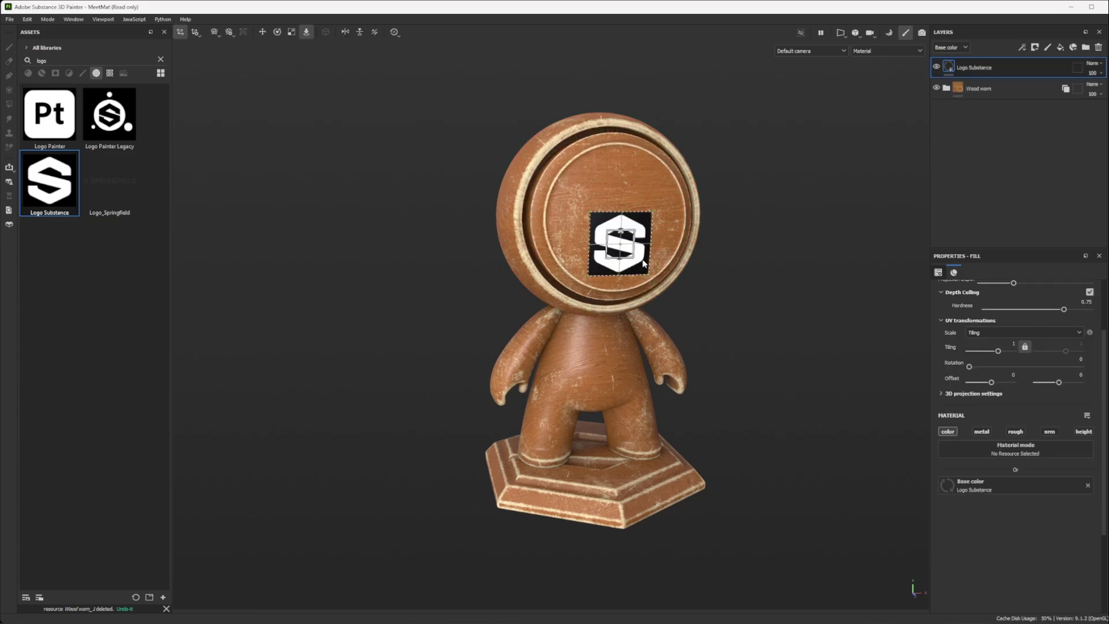
{"action": "left_click_drag", "start_coordinate": [613, 242], "coordinate": [641, 231]}
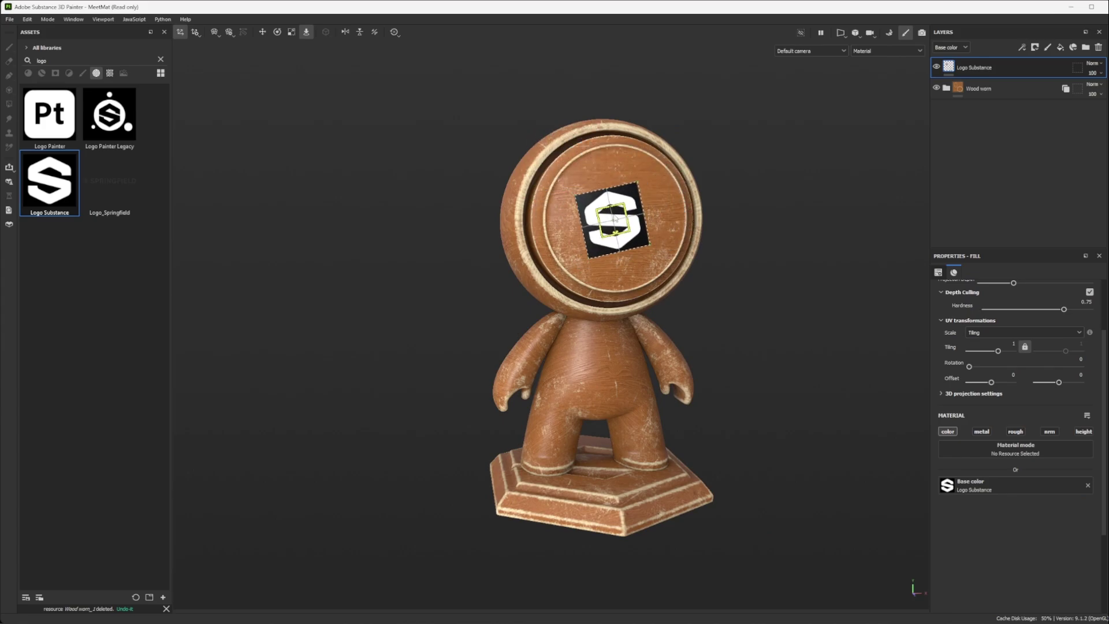
Step: Rotate the Logo Substance projection so the logo stands upright on the face
{"action": "scroll", "coordinate": [613, 225], "scroll_direction": "up", "scroll_amount": 3}
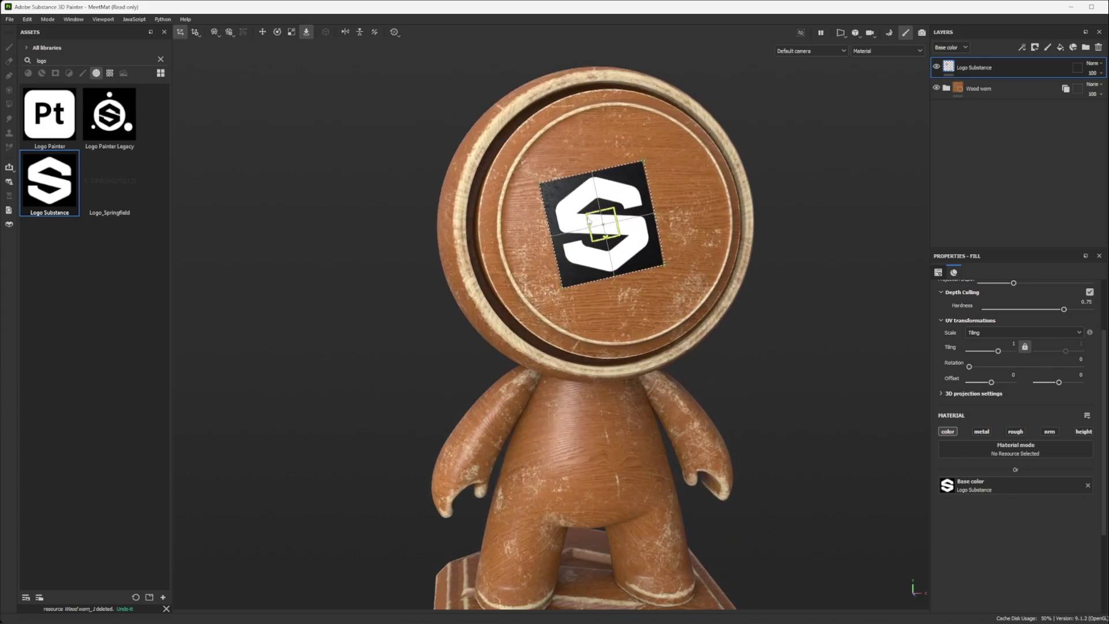
{"action": "key", "text": "e"}
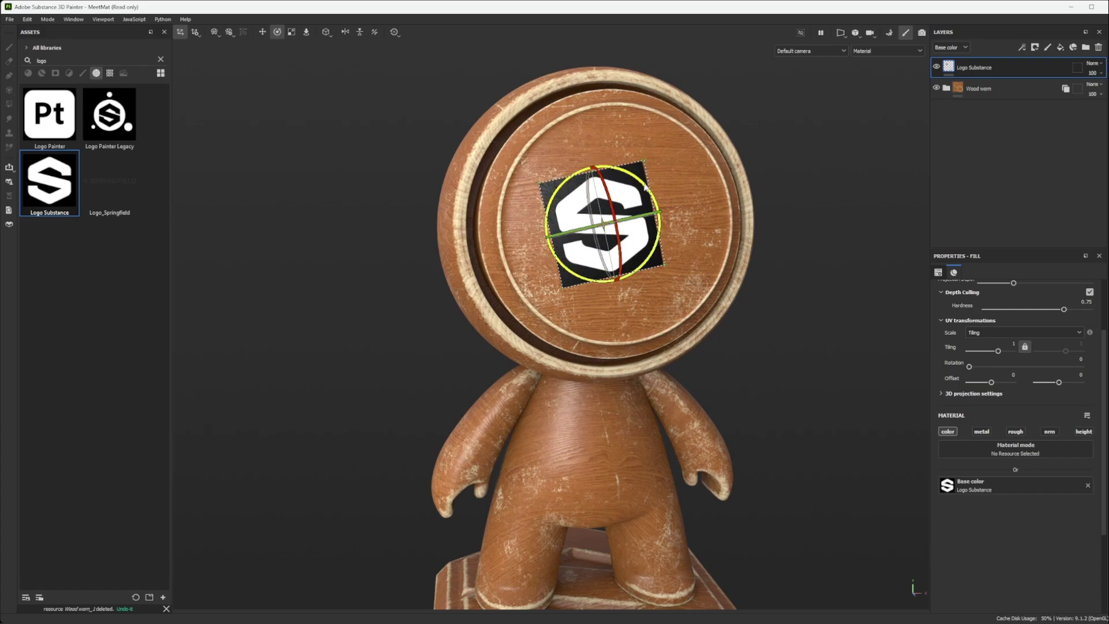
{"action": "mouse_move", "coordinate": [644, 183]}
{"action": "left_mouse_down"}
{"action": "mouse_move", "coordinate": [663, 198]}
{"action": "mouse_move", "coordinate": [657, 184]}
{"action": "left_mouse_up"}
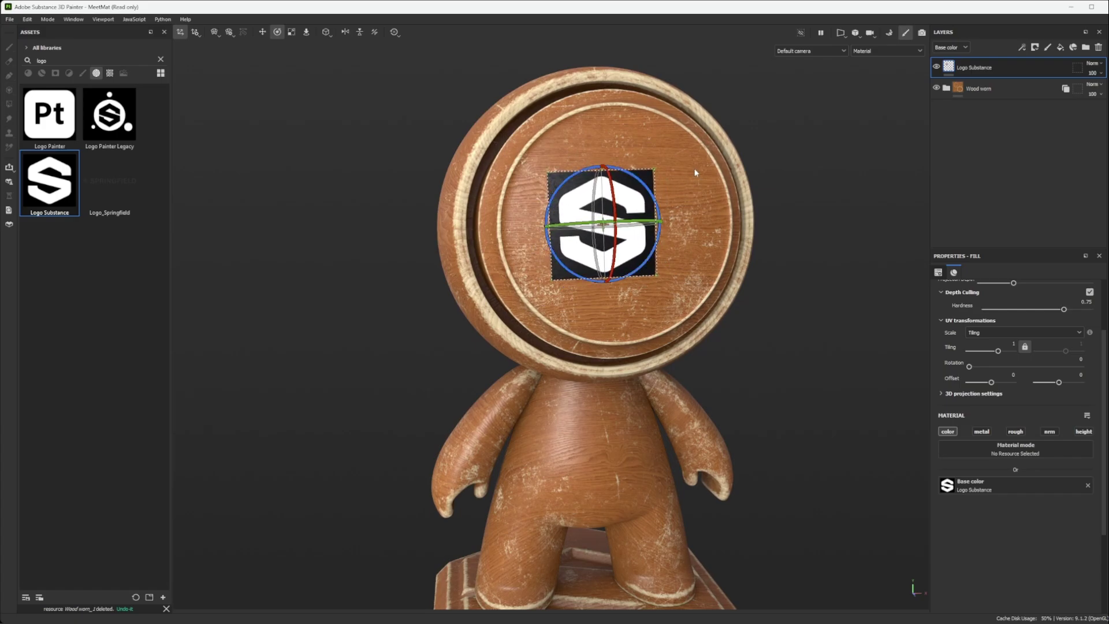
{"action": "scroll", "coordinate": [538, 501], "scroll_direction": "down", "scroll_amount": 3}
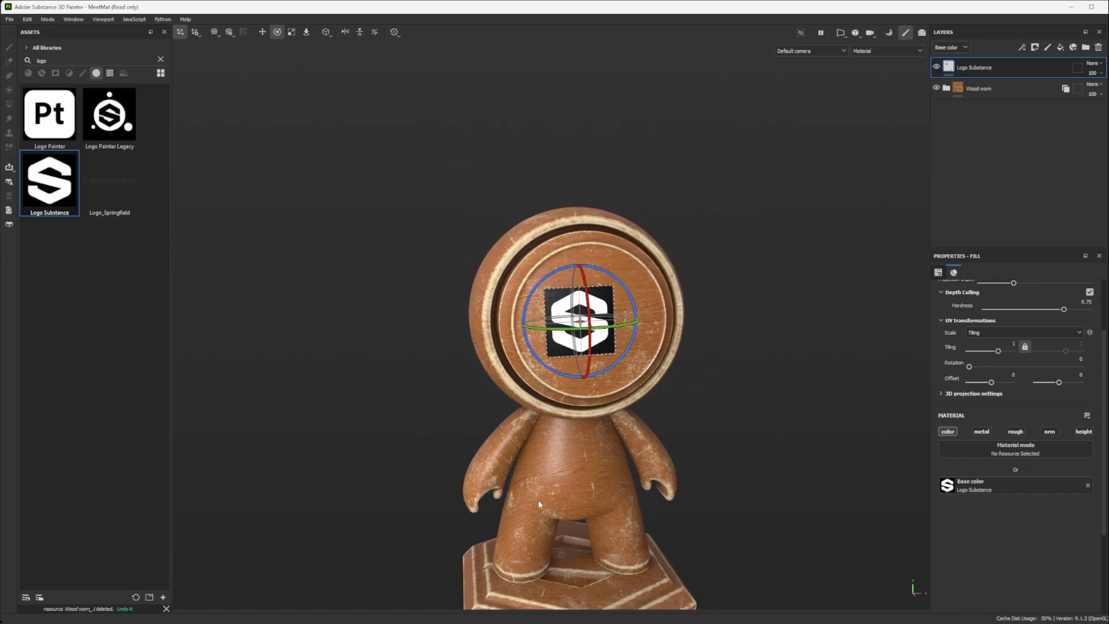
{"action": "middle_click_drag", "start_coordinate": [538, 500], "coordinate": [553, 355], "text": "alt"}
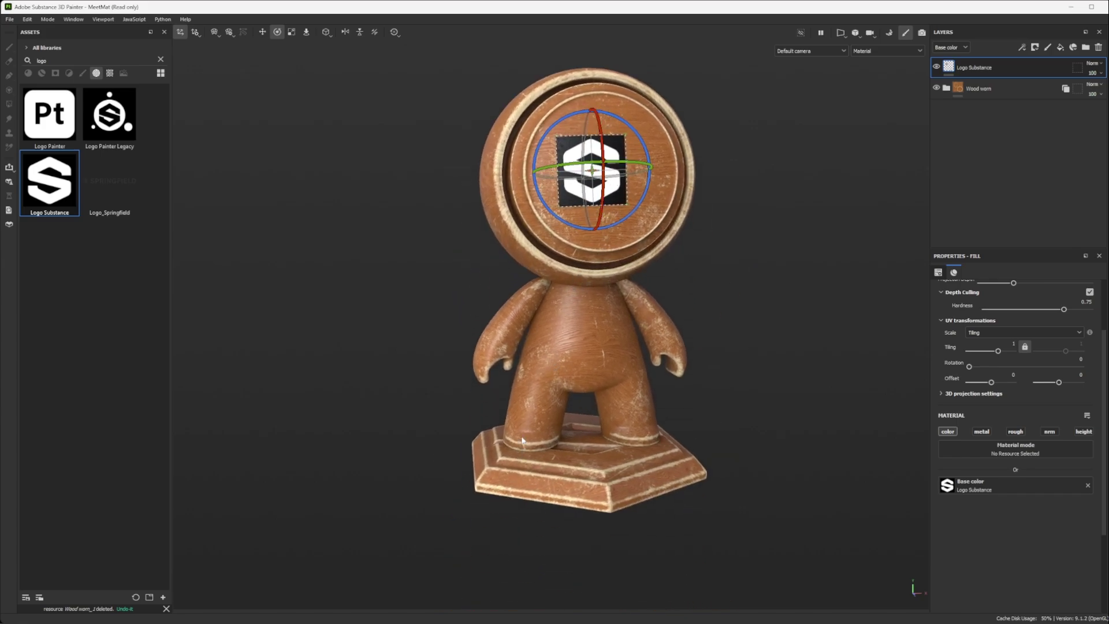
{"action": "middle_click_drag", "start_coordinate": [542, 294], "coordinate": [489, 368], "text": "alt"}
{"action": "scroll", "coordinate": [488, 382], "scroll_direction": "up", "scroll_amount": 3}
{"action": "scroll", "coordinate": [488, 383], "scroll_direction": "down", "scroll_amount": 2}
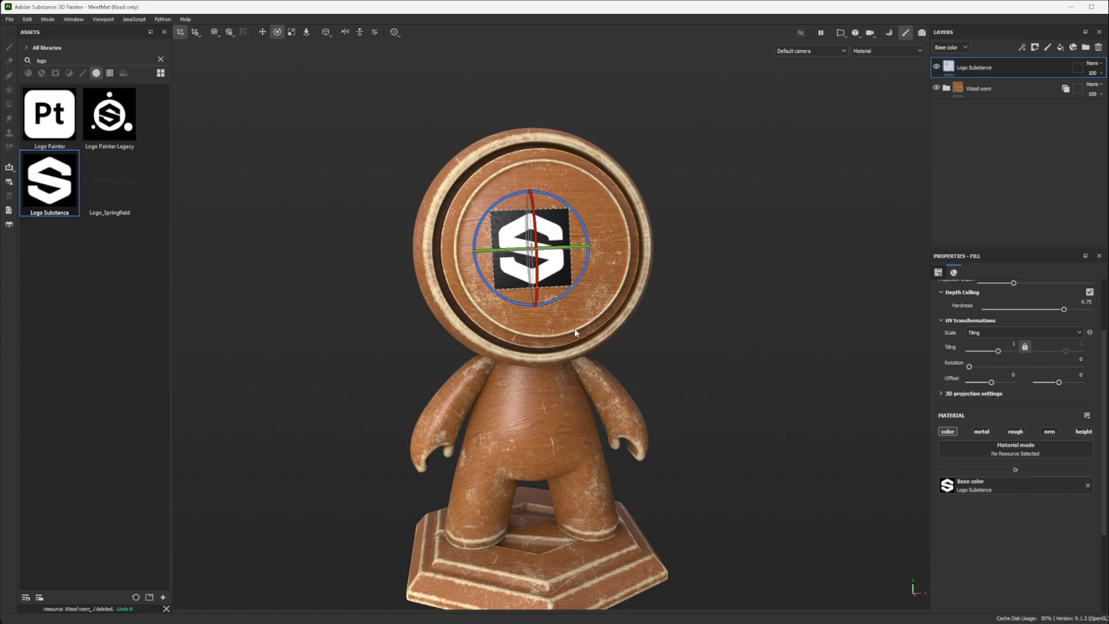
Step: Scale up the Logo Substance projection until it covers the whole face disc
{"action": "key", "text": "r"}
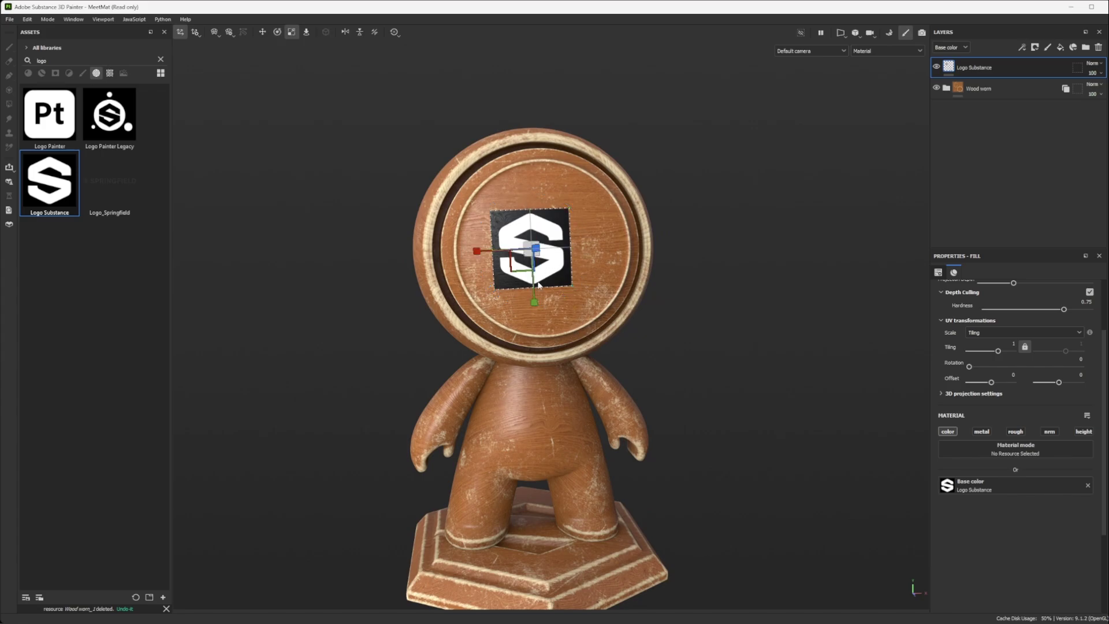
{"action": "left_click_drag", "start_coordinate": [505, 286], "coordinate": [484, 314]}
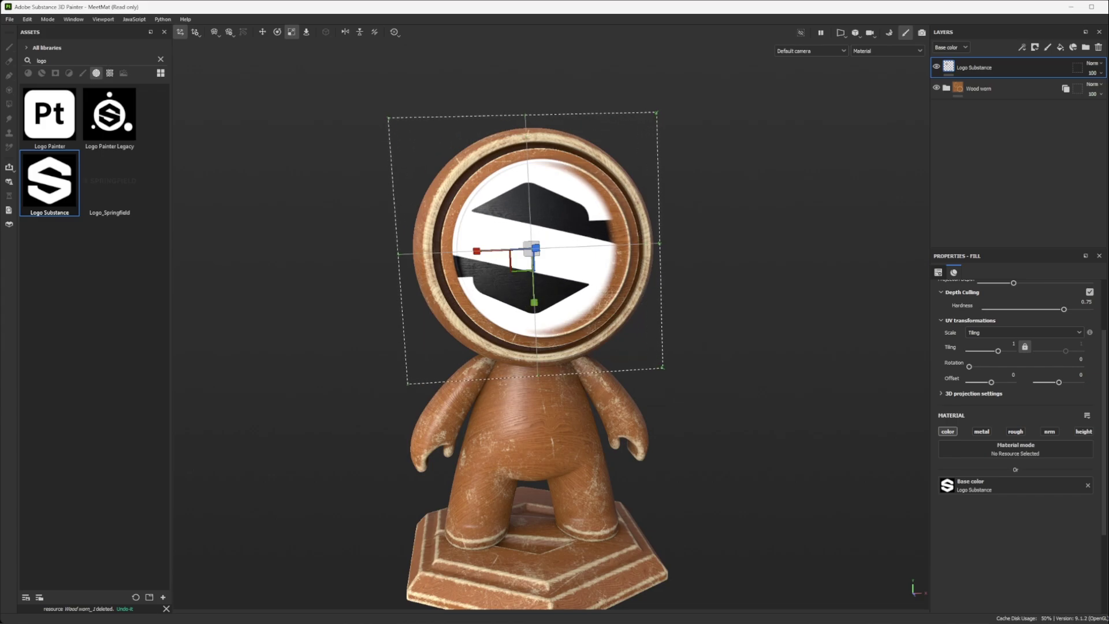
{"action": "left_click_drag", "start_coordinate": [235, 371], "coordinate": [625, 242], "text": "alt"}
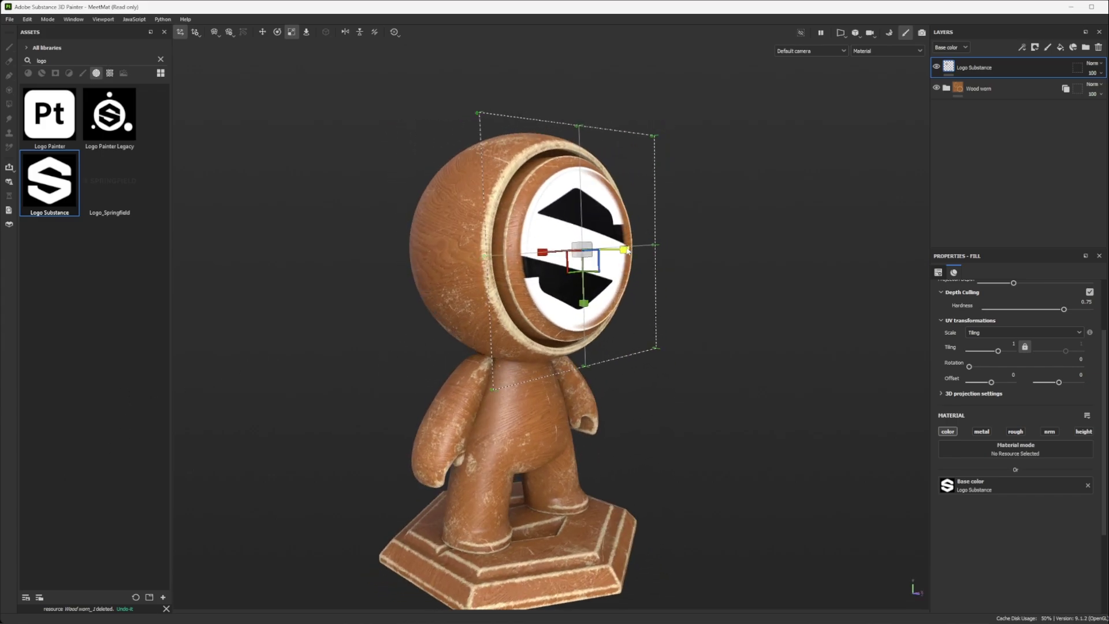
{"action": "left_click_drag", "start_coordinate": [891, 238], "coordinate": [786, 245], "text": "alt"}
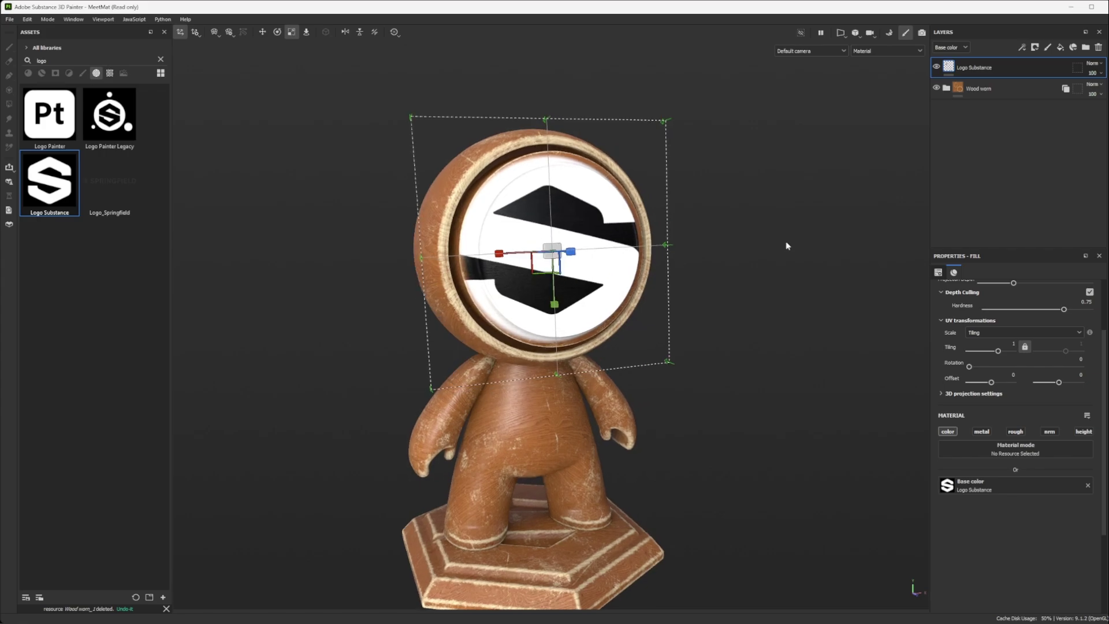
Step: Fine-tune the rotation of the enlarged logo projection so it sits straight on the face
{"action": "key", "text": "e"}
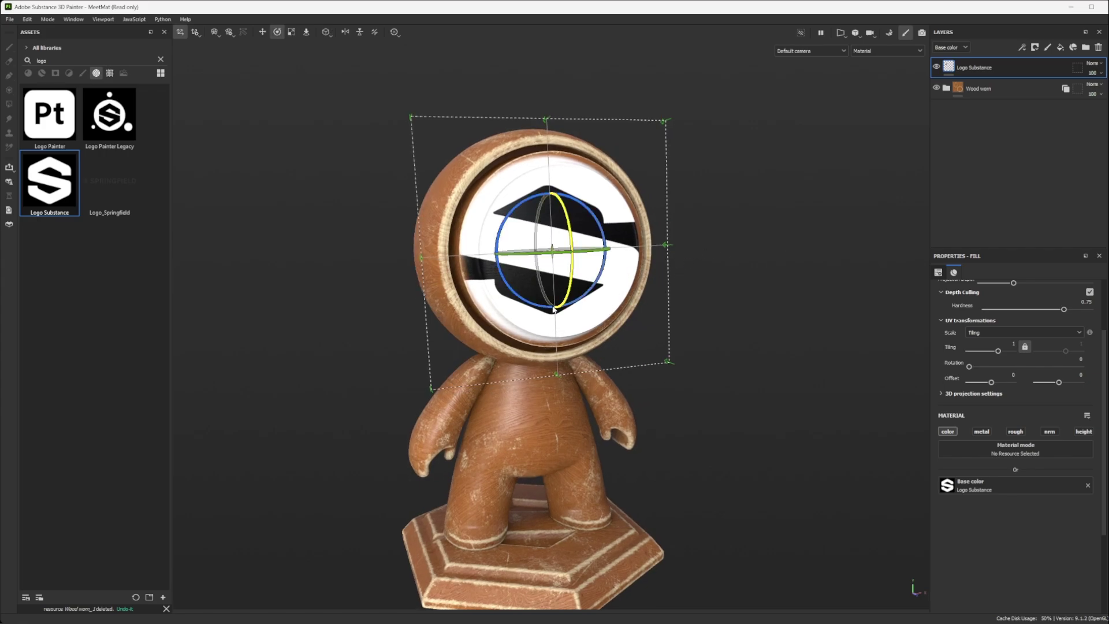
{"action": "left_click_drag", "start_coordinate": [540, 306], "coordinate": [421, 123]}
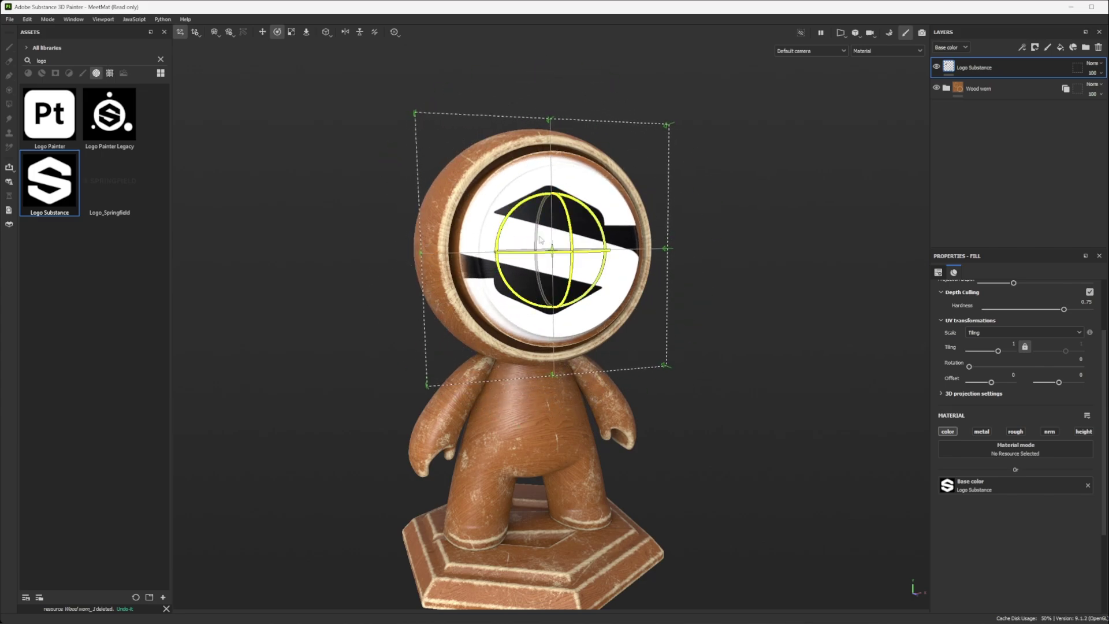
{"action": "middle_click_drag", "start_coordinate": [542, 238], "coordinate": [522, 213], "text": "alt"}
{"action": "left_click_drag", "start_coordinate": [452, 244], "coordinate": [471, 255], "text": "alt"}
Step: Extend the logo projection's depth so it wraps over the whole head, and move it slightly upward
{"action": "key", "text": "r"}
{"action": "key", "text": "w"}
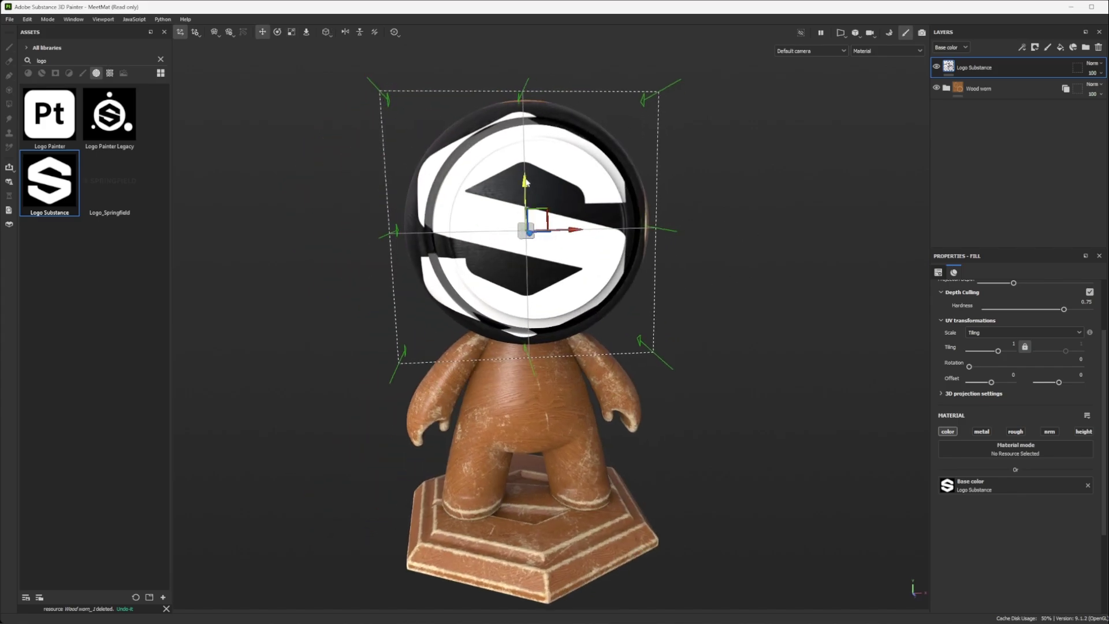
{"action": "left_click_drag", "start_coordinate": [524, 196], "coordinate": [557, 160]}
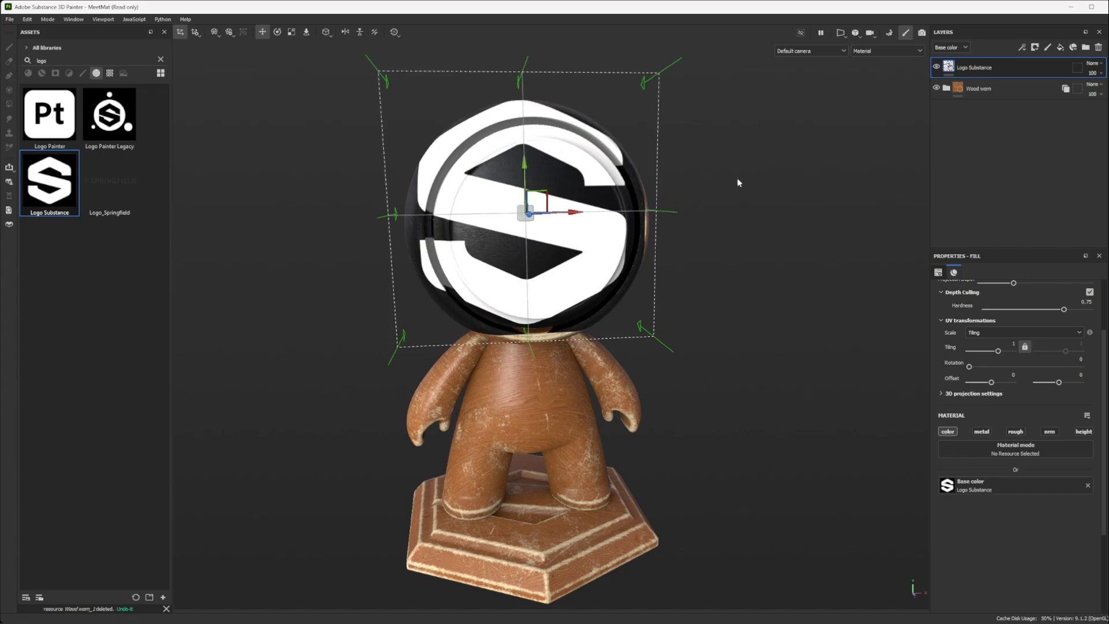
Step: Move the Logo Substance layer to the top of the Wood worn folder and lower its projection to span the head and body
{"action": "left_click", "coordinate": [946, 89]}
{"action": "left_click_drag", "start_coordinate": [975, 68], "coordinate": [975, 97]}
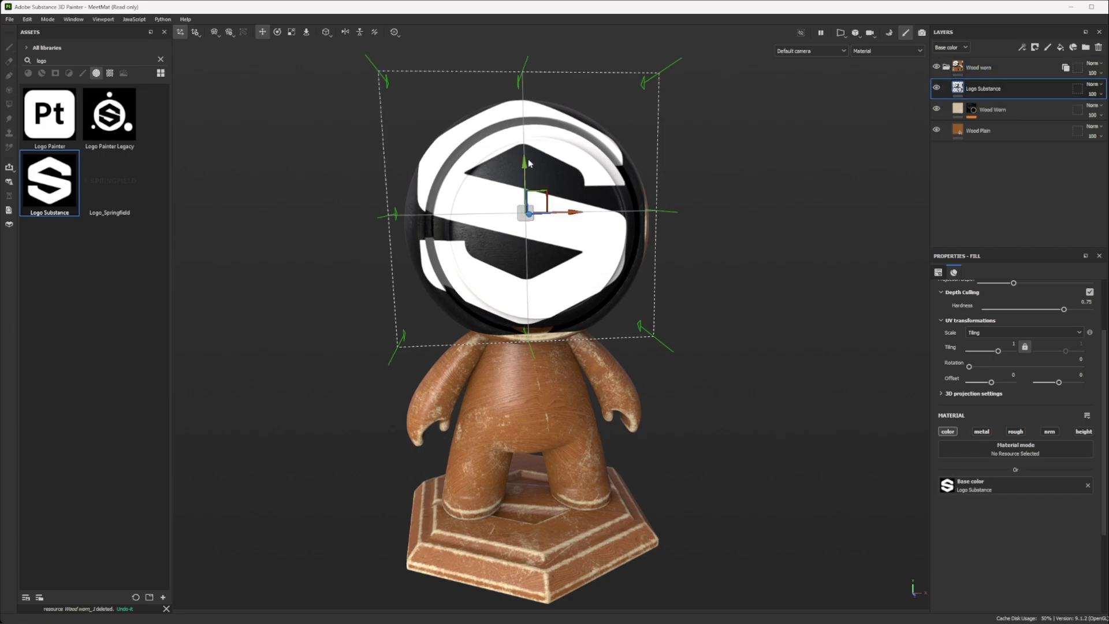
{"action": "left_click_drag", "start_coordinate": [525, 165], "coordinate": [528, 288]}
{"action": "left_click_drag", "start_coordinate": [528, 292], "coordinate": [447, 322], "text": "alt"}
{"action": "left_click_drag", "start_coordinate": [495, 267], "coordinate": [657, 312]}
{"action": "scroll", "coordinate": [587, 305], "scroll_direction": "up", "scroll_amount": 3}
{"action": "scroll", "coordinate": [538, 305], "scroll_direction": "down", "scroll_amount": 3}
{"action": "mouse_move", "coordinate": [551, 311]}
{"action": "left_mouse_down"}
{"action": "mouse_move", "coordinate": [622, 313]}
{"action": "mouse_move", "coordinate": [539, 315]}
{"action": "left_mouse_up"}
{"action": "left_click_drag", "start_coordinate": [668, 327], "coordinate": [619, 320], "text": "alt"}
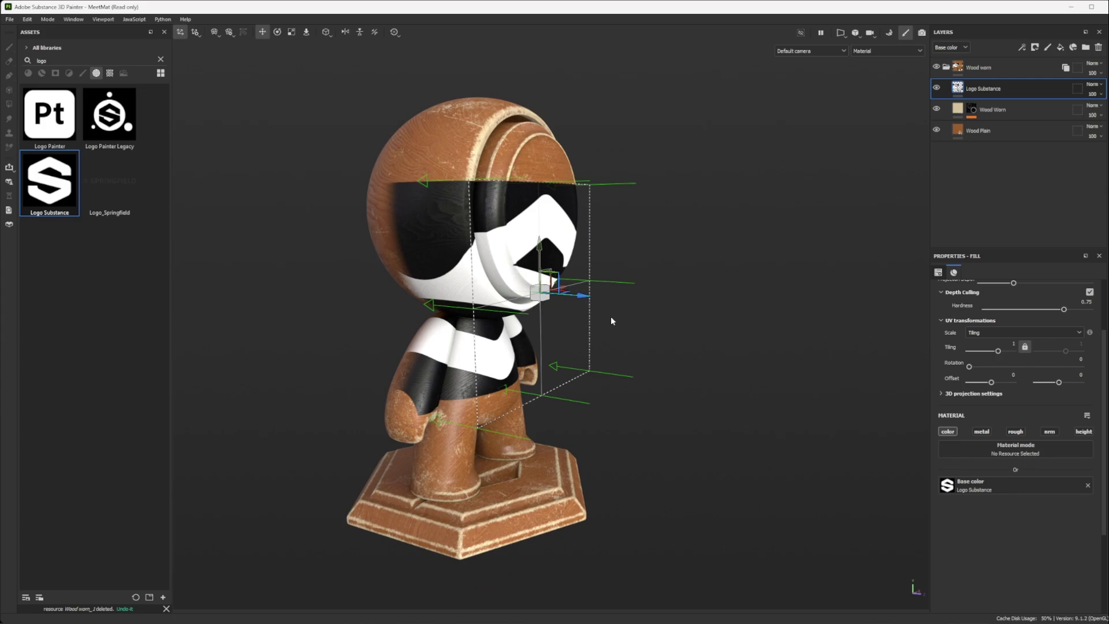
Step: Move the Logo Substance layer out of the Wood worn folder to the top of the layer stack and collapse the folder
{"action": "left_click_drag", "start_coordinate": [726, 240], "coordinate": [556, 291], "text": "alt"}
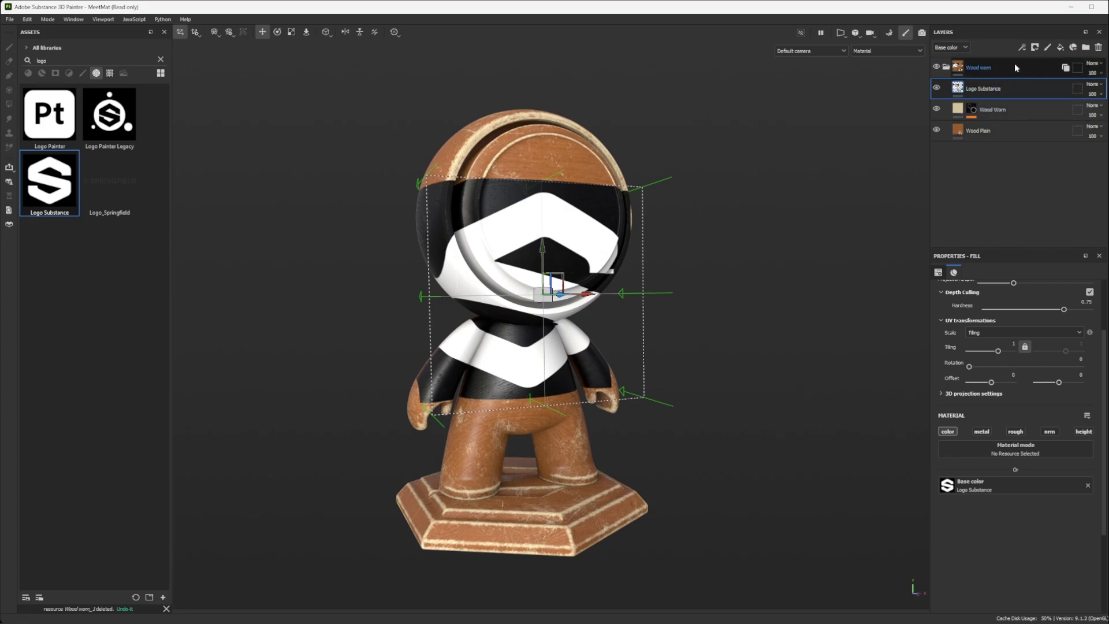
{"action": "left_click_drag", "start_coordinate": [1006, 90], "coordinate": [1007, 58]}
{"action": "left_click_drag", "start_coordinate": [653, 203], "coordinate": [713, 248], "text": "alt"}
{"action": "left_click", "coordinate": [945, 91]}
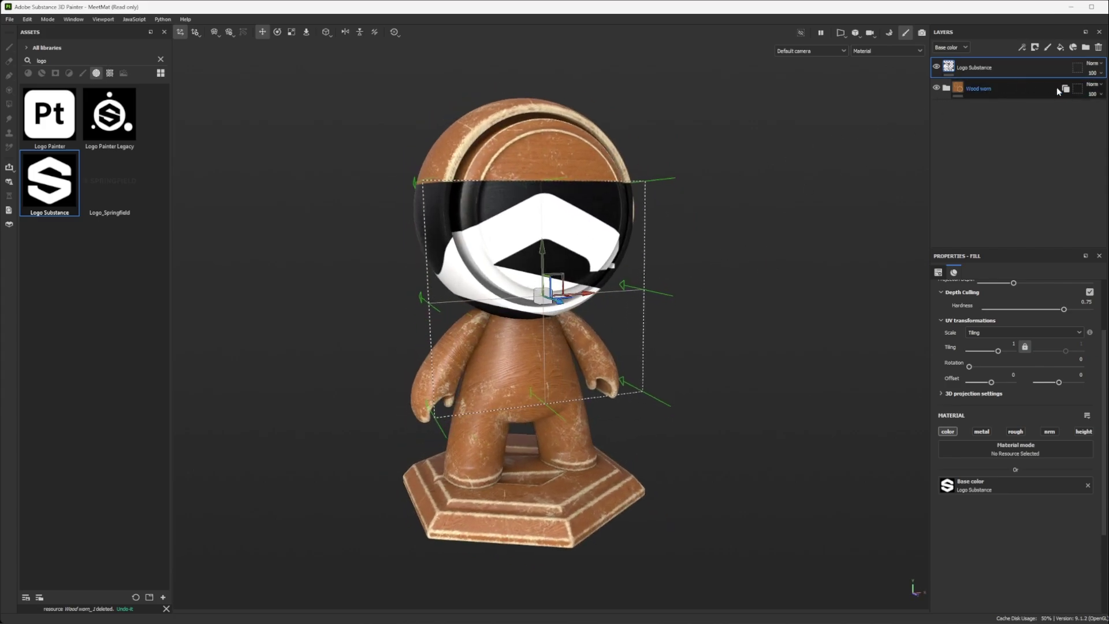
Step: Instantiate the Logo Substance layer across texture sets so the logo also covers the body
{"action": "right_click", "coordinate": [1018, 65]}
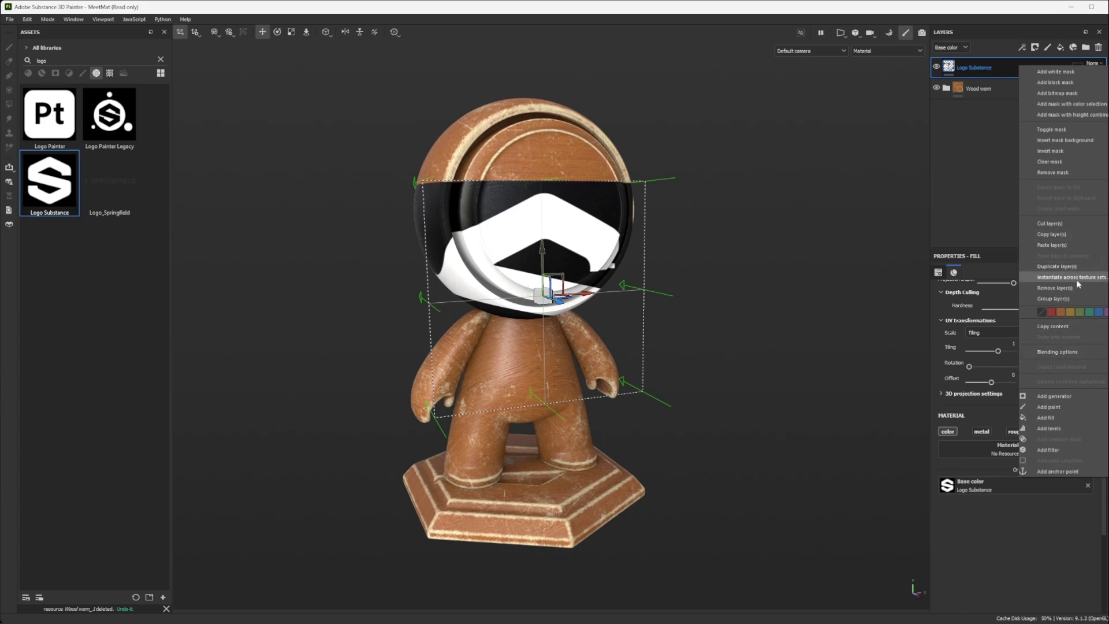
{"action": "left_click", "coordinate": [1078, 278]}
{"action": "left_click", "coordinate": [537, 389]}
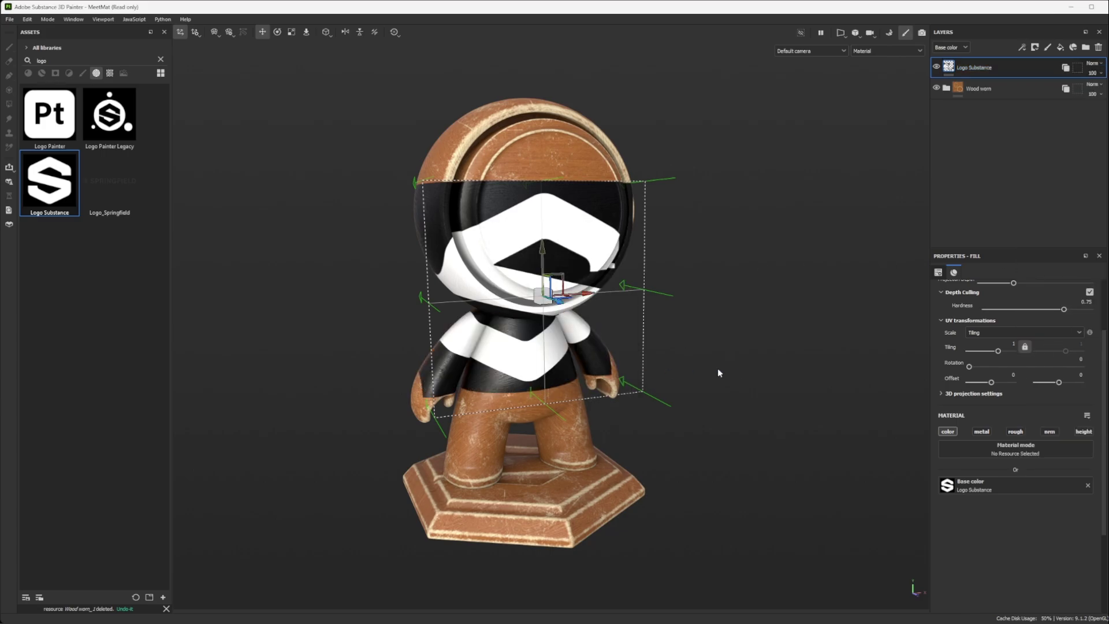
Step: Lower the instanced logo projection slightly over the head and body, checking its placement from the side
{"action": "left_click_drag", "start_coordinate": [717, 368], "coordinate": [729, 332], "text": "alt"}
{"action": "left_click_drag", "start_coordinate": [543, 251], "coordinate": [606, 274]}
{"action": "left_click_drag", "start_coordinate": [772, 309], "coordinate": [693, 324], "text": "alt"}
{"action": "right_click_drag", "start_coordinate": [693, 323], "coordinate": [630, 341], "text": "alt"}
{"action": "left_click_drag", "start_coordinate": [629, 341], "coordinate": [585, 339], "text": "alt"}
{"action": "left_click_drag", "start_coordinate": [781, 368], "coordinate": [805, 371], "text": "alt"}
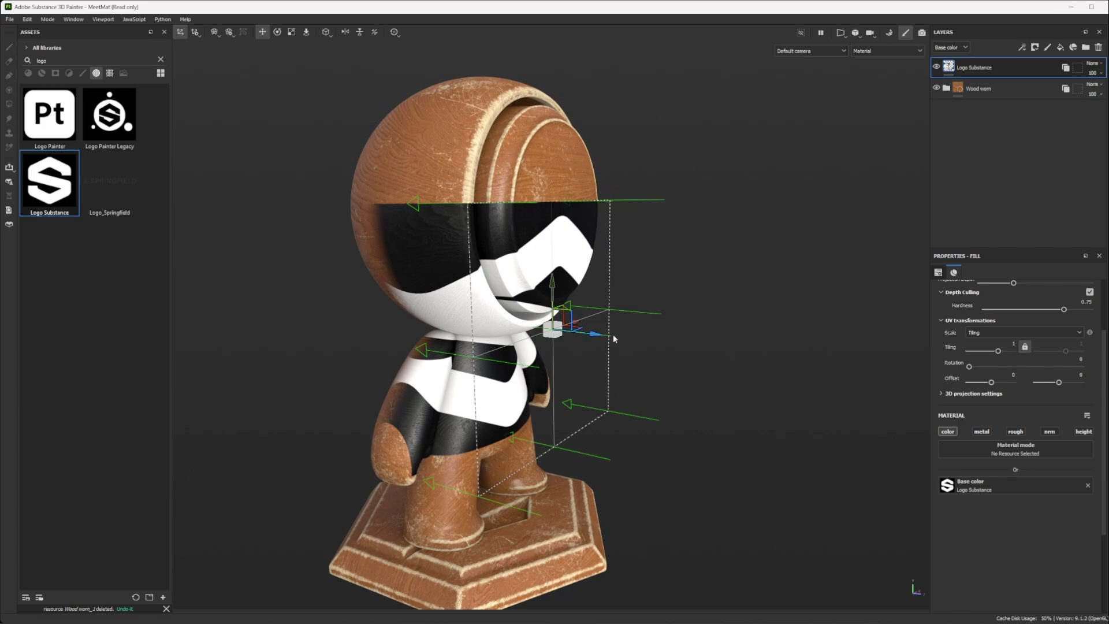
Step: Fine-tune the logo projection's depth, sideways and vertical position so it stays centred across the head and body
{"action": "mouse_move", "coordinate": [595, 337]}
{"action": "left_mouse_down"}
{"action": "mouse_move", "coordinate": [609, 340]}
{"action": "mouse_move", "coordinate": [597, 338]}
{"action": "left_mouse_up"}
{"action": "left_click_drag", "start_coordinate": [794, 370], "coordinate": [588, 353], "text": "alt"}
{"action": "left_click_drag", "start_coordinate": [488, 292], "coordinate": [532, 294]}
{"action": "left_click_drag", "start_coordinate": [629, 326], "coordinate": [699, 309], "text": "alt"}
{"action": "mouse_move", "coordinate": [545, 278]}
{"action": "left_mouse_down"}
{"action": "mouse_move", "coordinate": [555, 404]}
{"action": "mouse_move", "coordinate": [556, 289]}
{"action": "left_mouse_up"}
{"action": "left_click_drag", "start_coordinate": [557, 265], "coordinate": [754, 356], "text": "alt"}
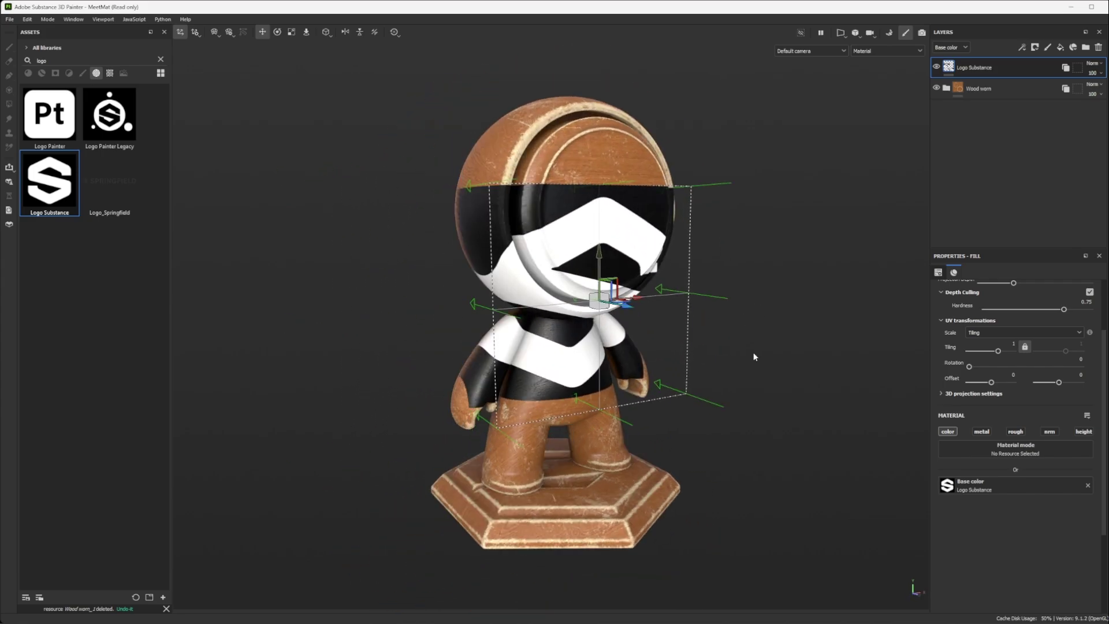